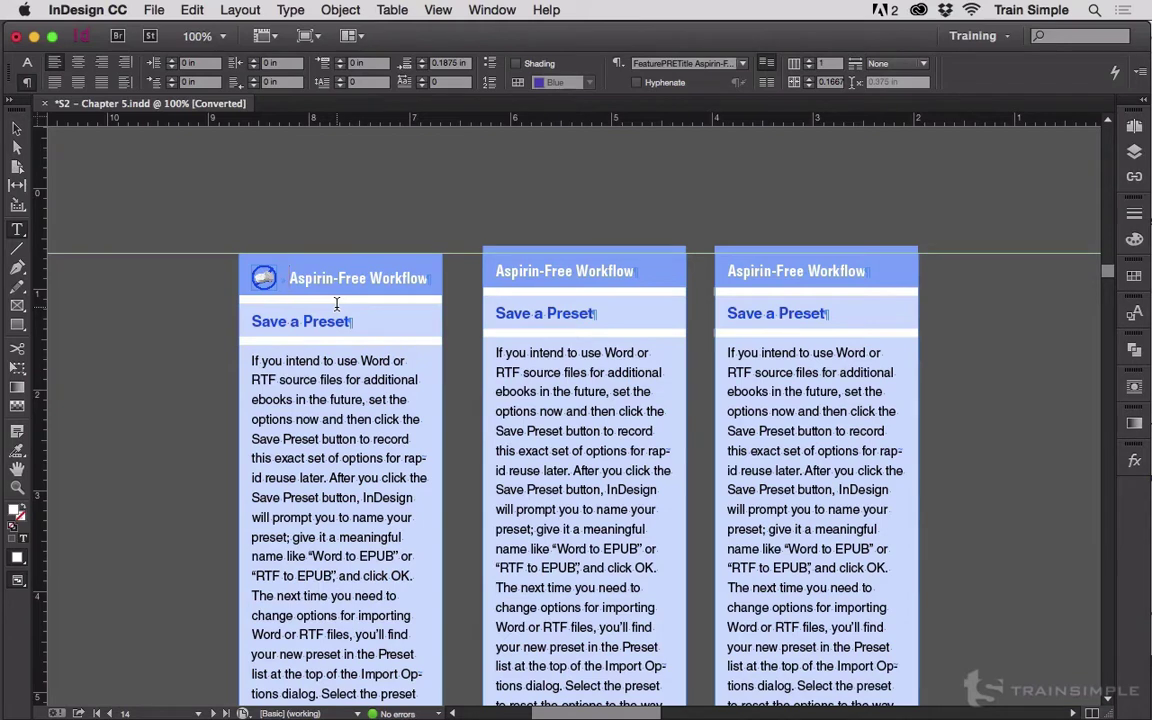
Copy the pill icon and tab that precede the Aspirin-Free Workflow heading in the first sidebar.
{"action": "key", "text": "super+equal"}
{"action": "key", "text": "super+equal"}
{"action": "key", "text": "super+equal"}
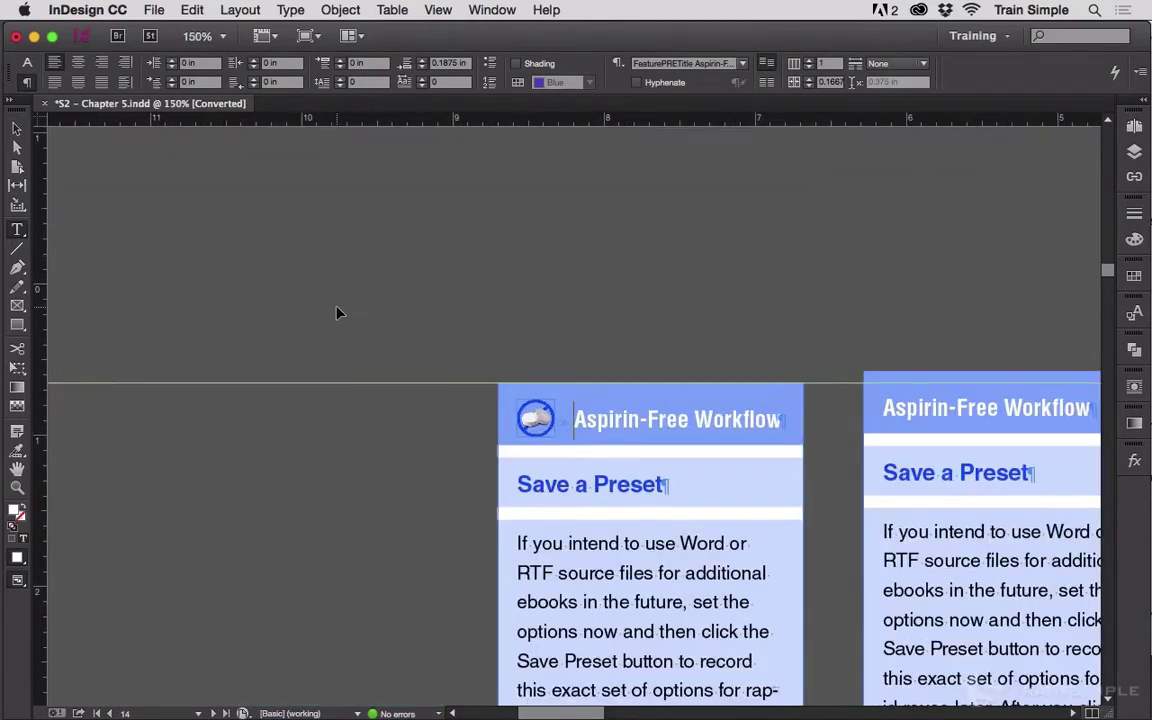
{"action": "key", "text": "super+equal"}
{"action": "key", "text": "super+equal"}
{"action": "key", "text": "super+equal"}
{"action": "key", "text": "super+equal"}
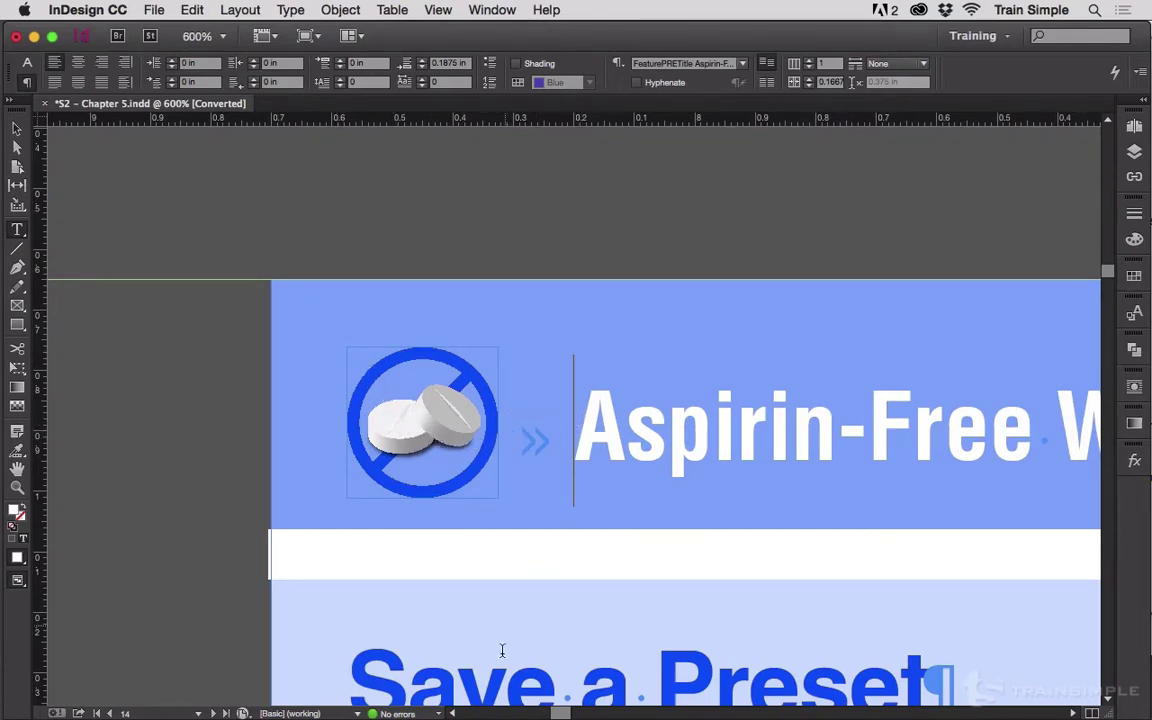
{"action": "scroll", "coordinate": [561, 713], "scroll_direction": "right", "scroll_amount": 10}
{"action": "scroll", "coordinate": [561, 713], "scroll_direction": "left", "scroll_amount": 9}
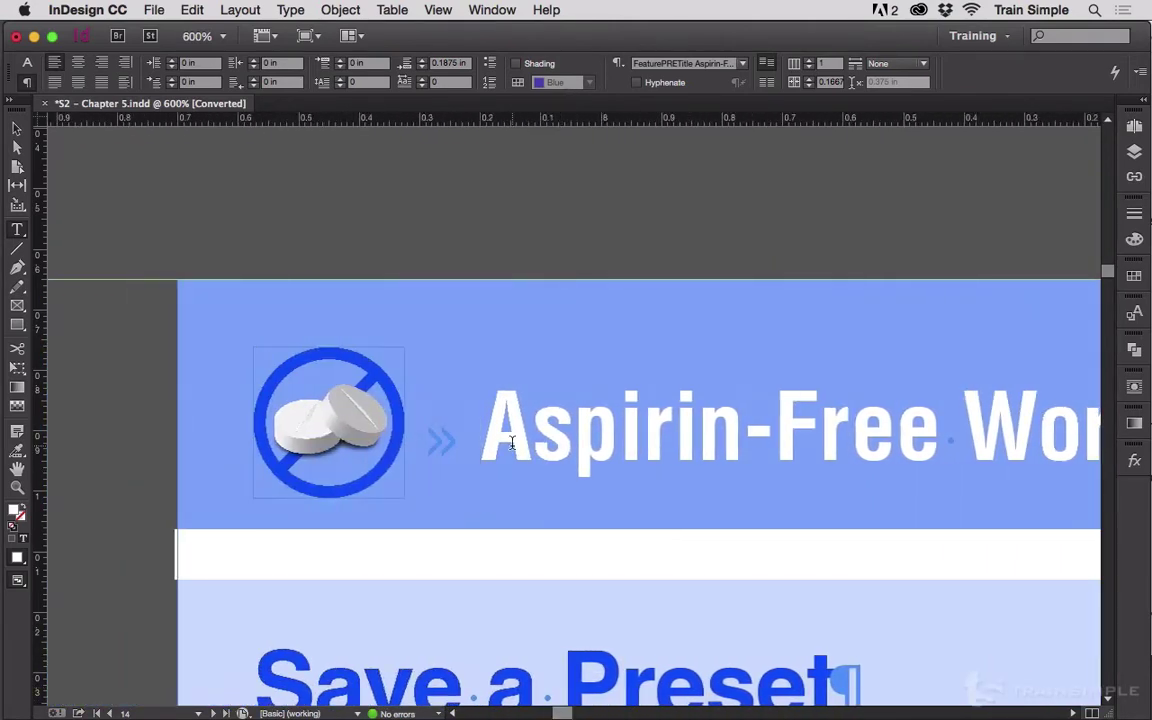
{"action": "left_click", "coordinate": [256, 412]}
{"action": "left_click_drag", "start_coordinate": [256, 412], "coordinate": [465, 408]}
{"action": "right_click", "coordinate": [452, 415]}
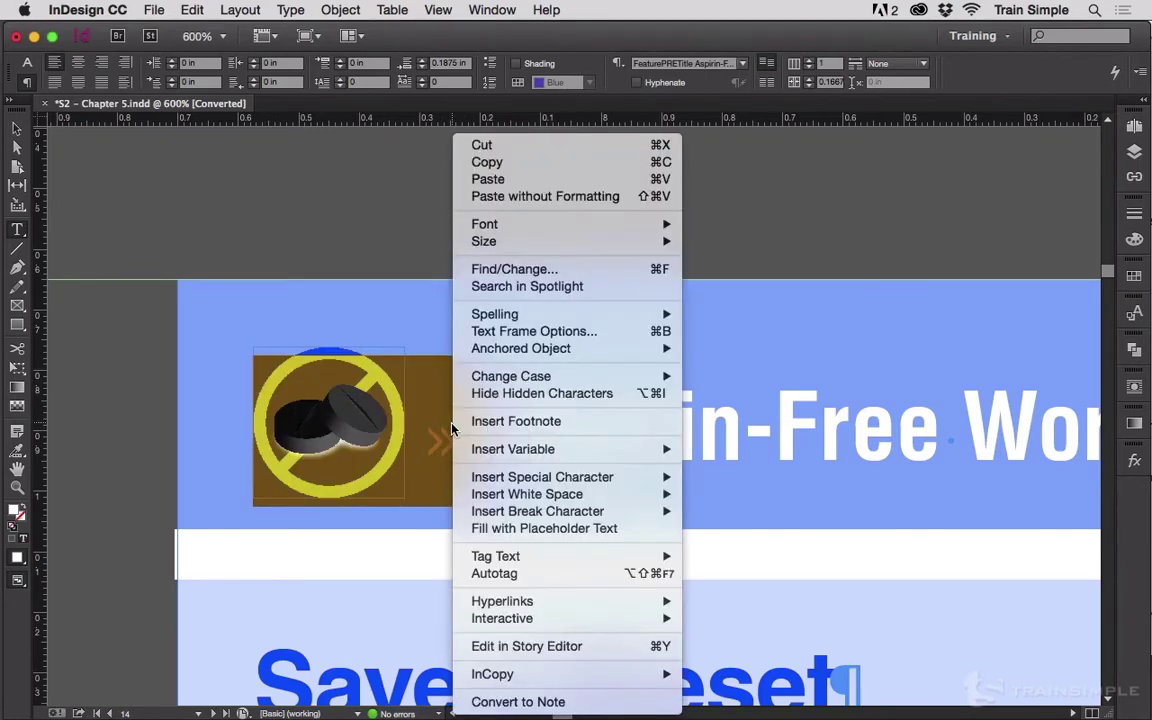
{"action": "left_click", "coordinate": [495, 162]}
Try pasting the copied icon and tab before the second sidebar's Aspirin-Free Workflow heading, and undo the paste.
{"action": "left_click_drag", "start_coordinate": [563, 713], "coordinate": [597, 713]}
{"action": "left_click", "coordinate": [452, 390]}
{"action": "right_click", "coordinate": [451, 405]}
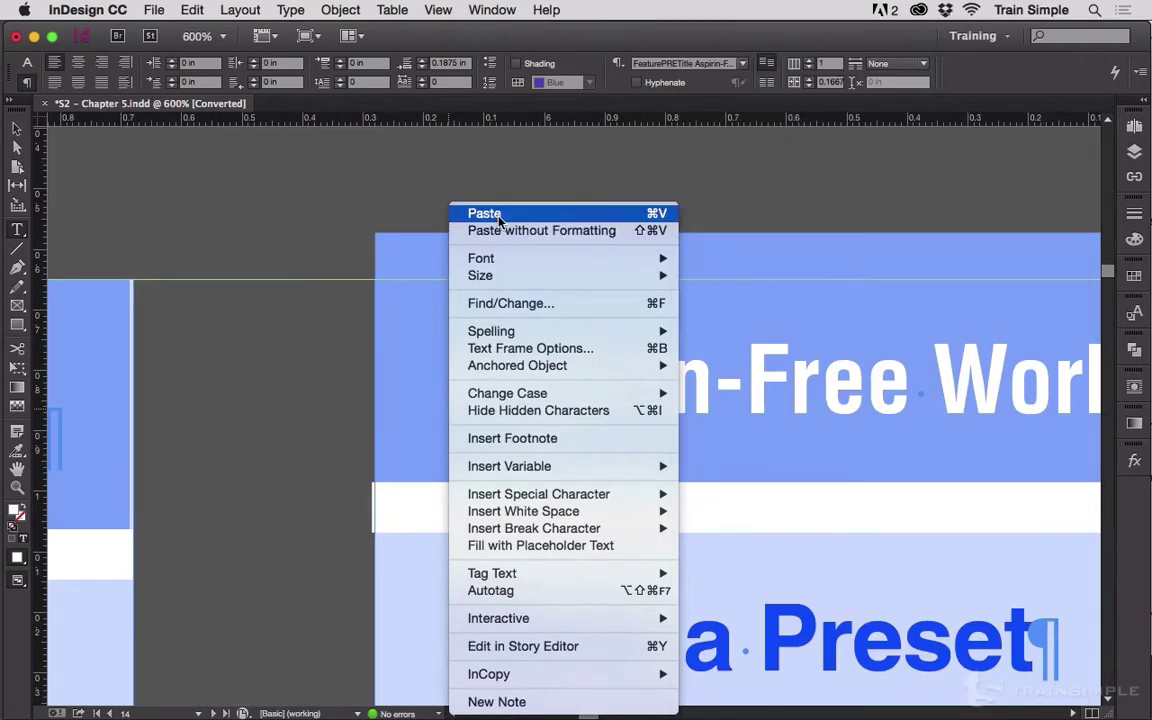
{"action": "left_click", "coordinate": [484, 214]}
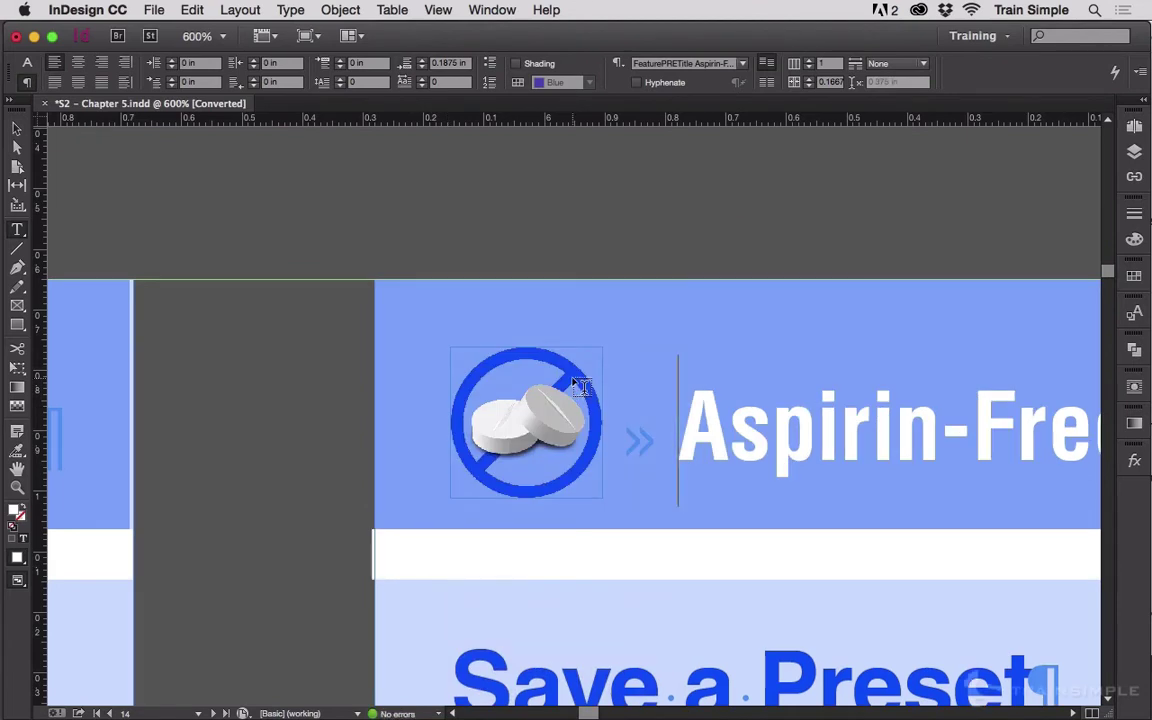
{"action": "key", "text": "super+z"}
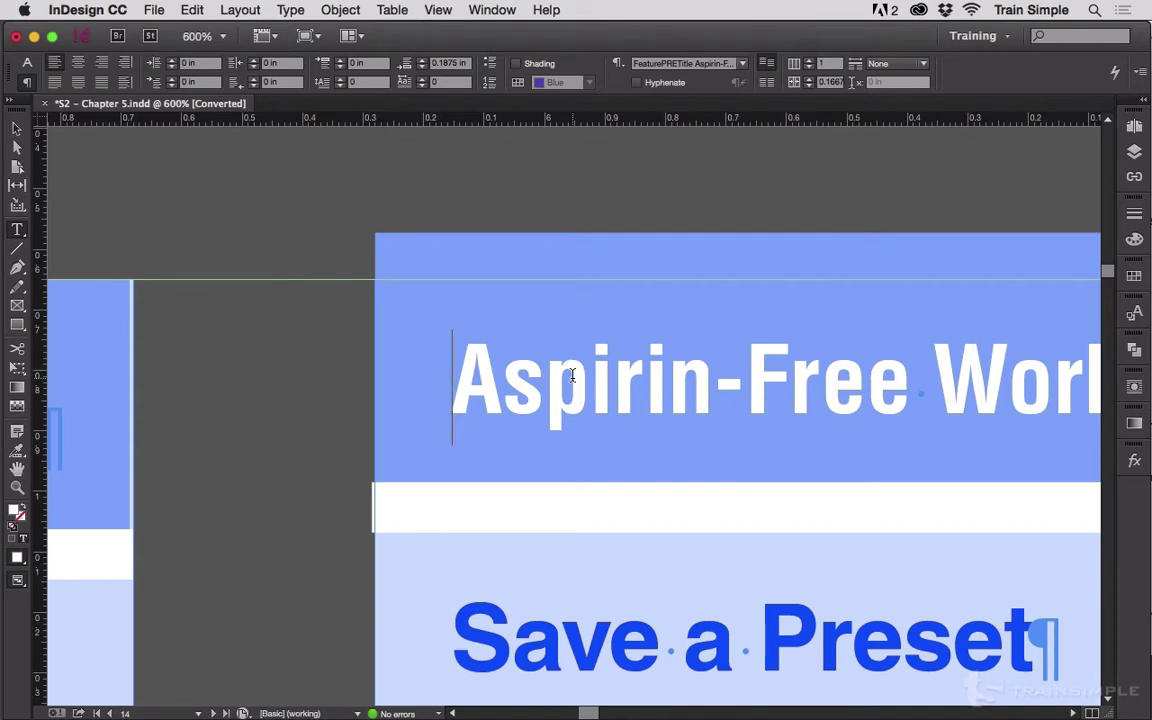
Cut the pill icon and tab from the start of the first sidebar's Aspirin-Free Workflow heading.
{"action": "key", "text": "super+minus"}
{"action": "key", "text": "super+minus"}
{"action": "key", "text": "super+minus"}
{"action": "key", "text": "super+minus"}
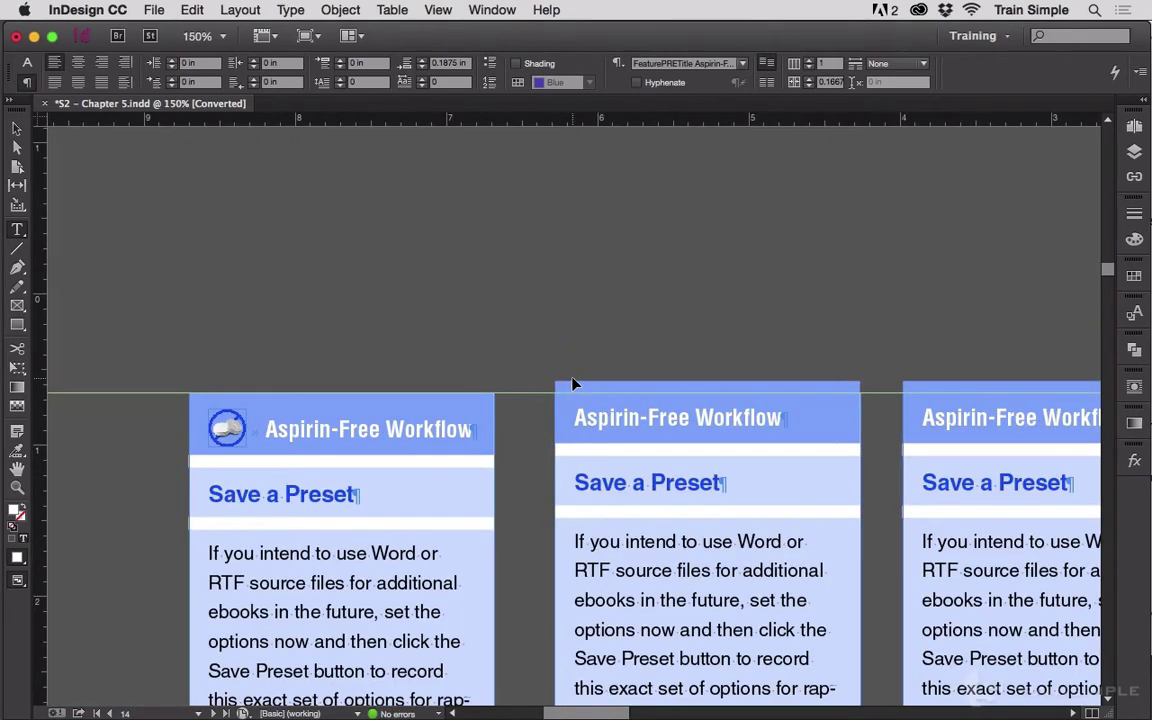
{"action": "mouse_move", "coordinate": [573, 714]}
{"action": "left_mouse_down"}
{"action": "mouse_move", "coordinate": [601, 714]}
{"action": "mouse_move", "coordinate": [586, 714]}
{"action": "left_mouse_up"}
{"action": "scroll", "coordinate": [1107, 270], "scroll_direction": "down", "scroll_amount": 5}
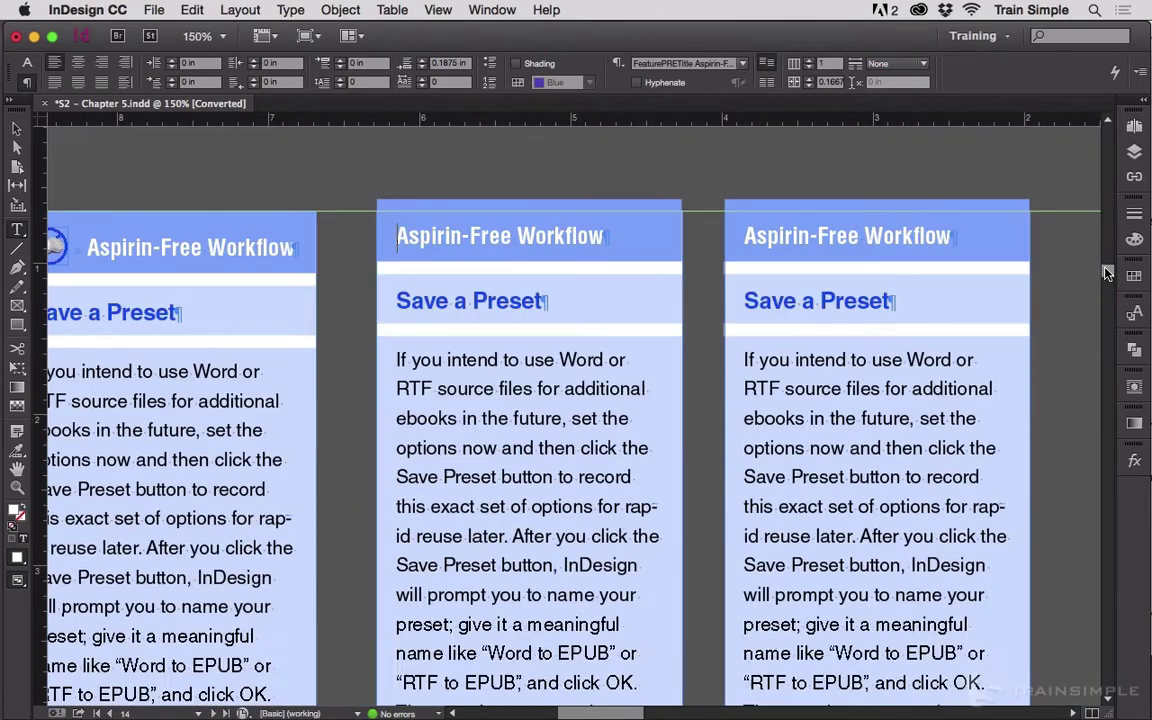
{"action": "mouse_move", "coordinate": [634, 714]}
{"action": "left_mouse_down"}
{"action": "mouse_move", "coordinate": [697, 712]}
{"action": "mouse_move", "coordinate": [625, 714]}
{"action": "left_mouse_up"}
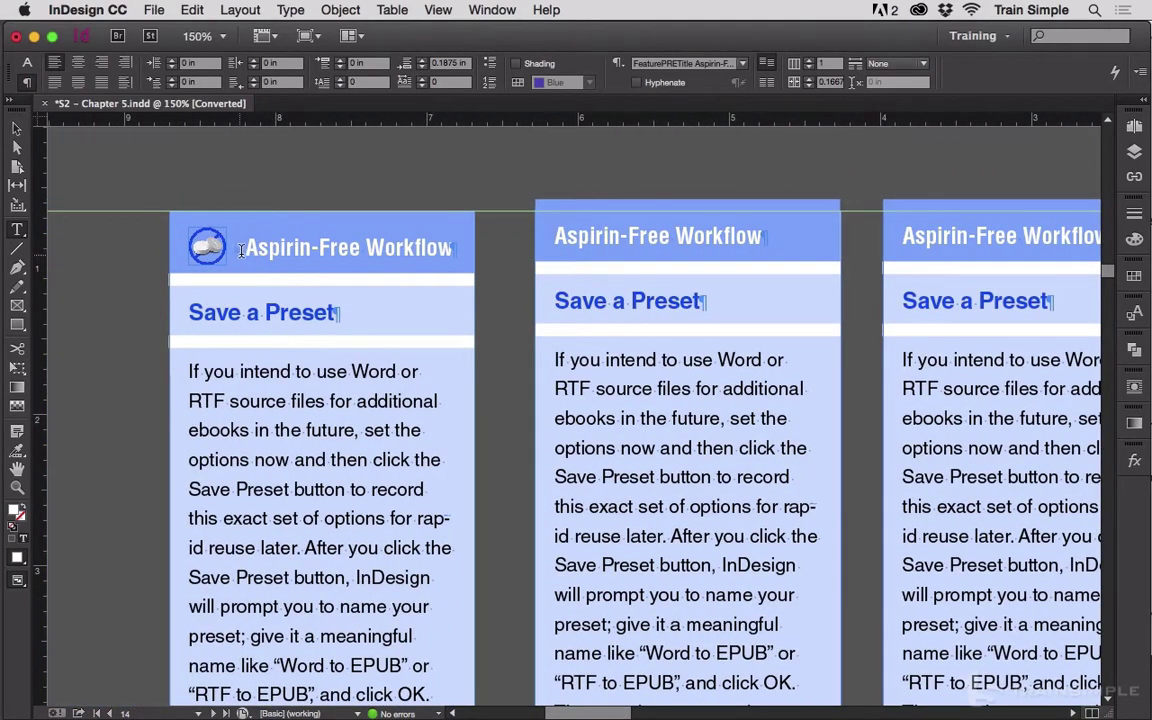
{"action": "left_click_drag", "start_coordinate": [241, 251], "coordinate": [183, 248]}
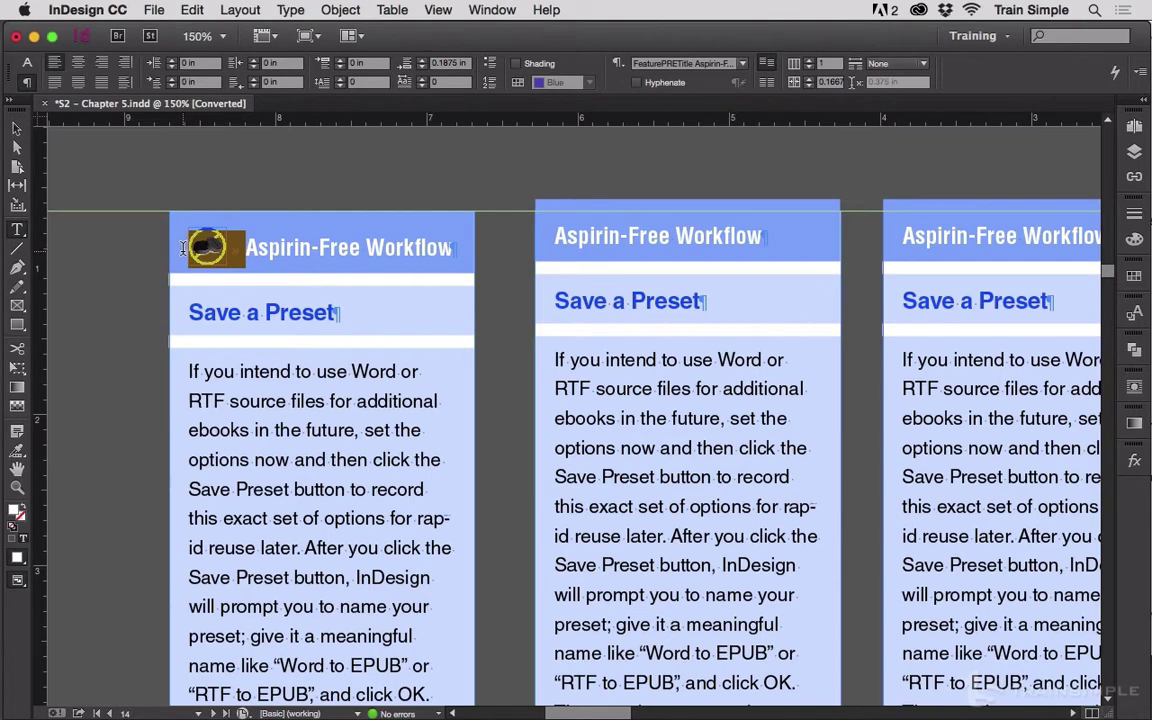
{"action": "left_click", "coordinate": [239, 256]}
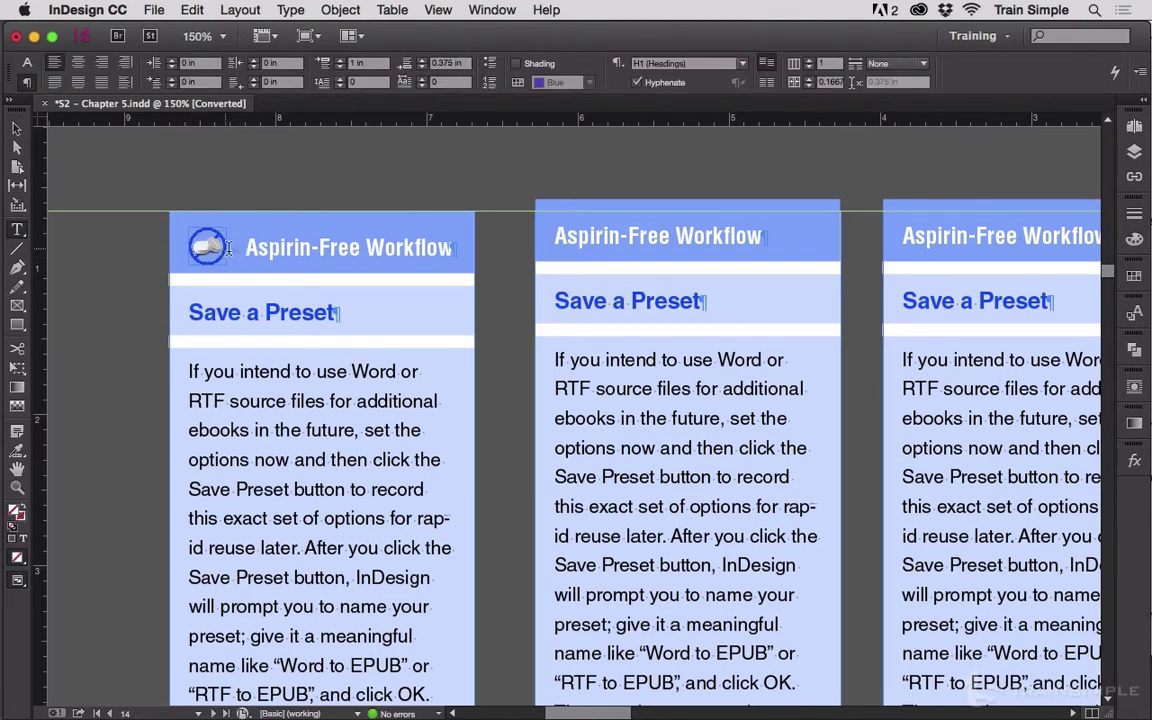
{"action": "left_click_drag", "start_coordinate": [220, 248], "coordinate": [256, 263]}
{"action": "left_click", "coordinate": [207, 245]}
{"action": "right_click", "coordinate": [207, 245]}
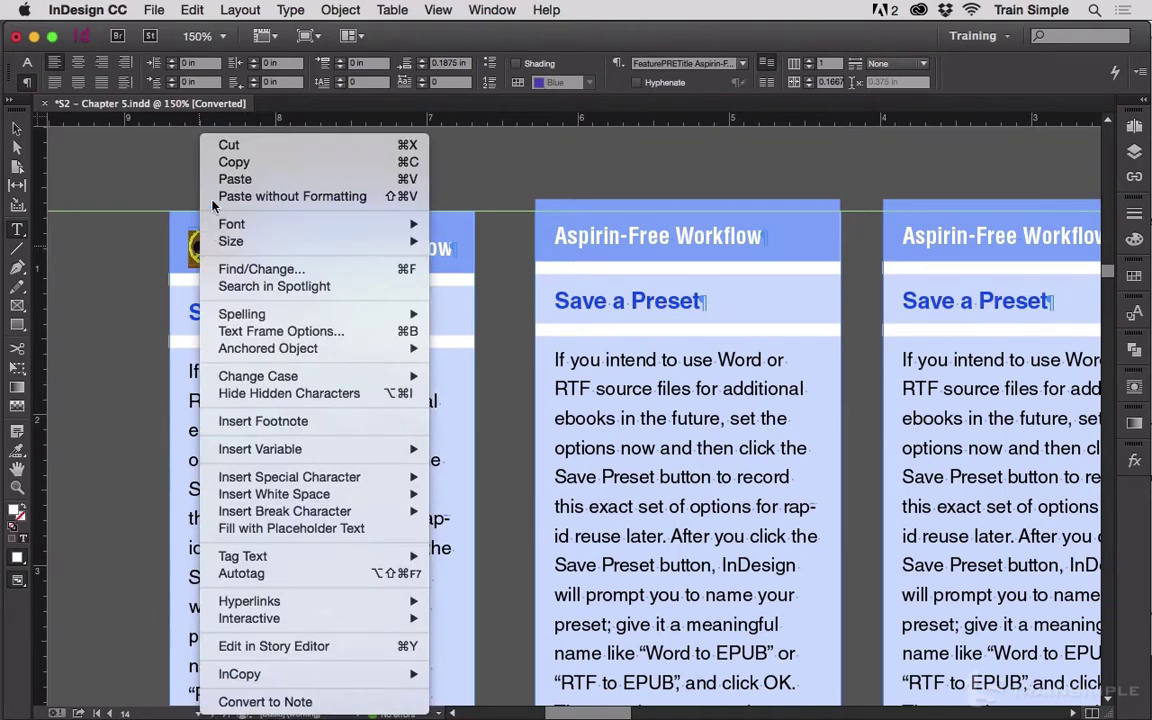
{"action": "left_click", "coordinate": [228, 146]}
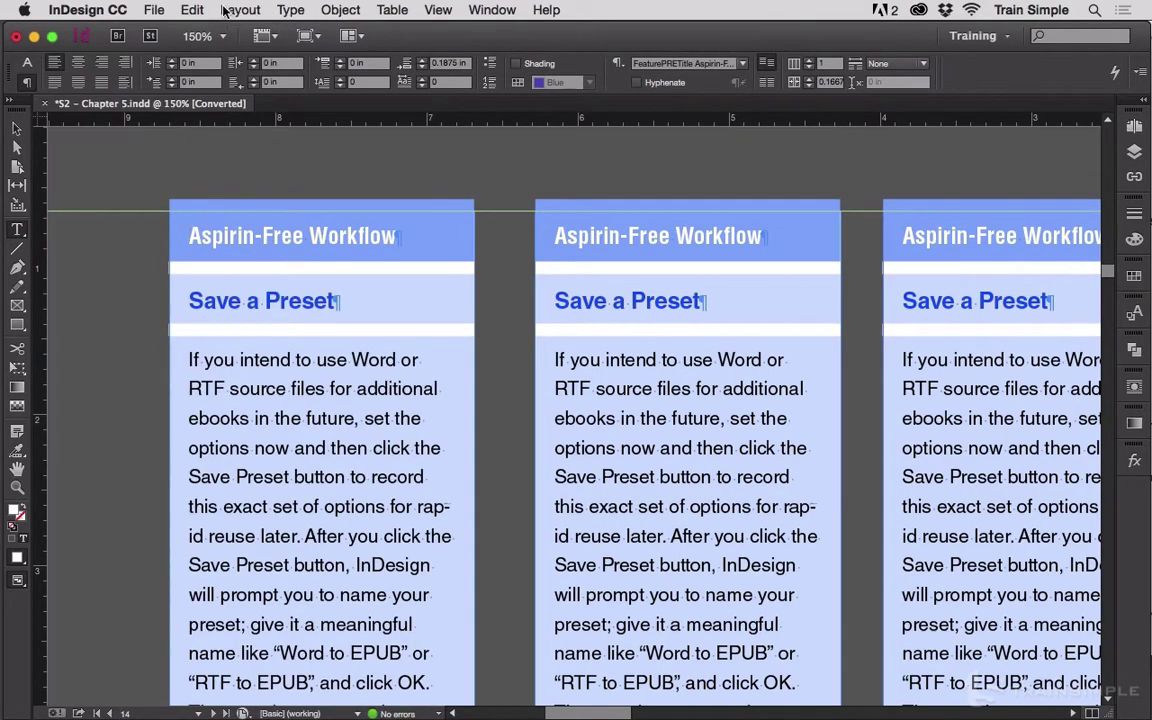
Start a GREP find and change with (.+) as the search expression.
{"action": "left_click", "coordinate": [192, 10]}
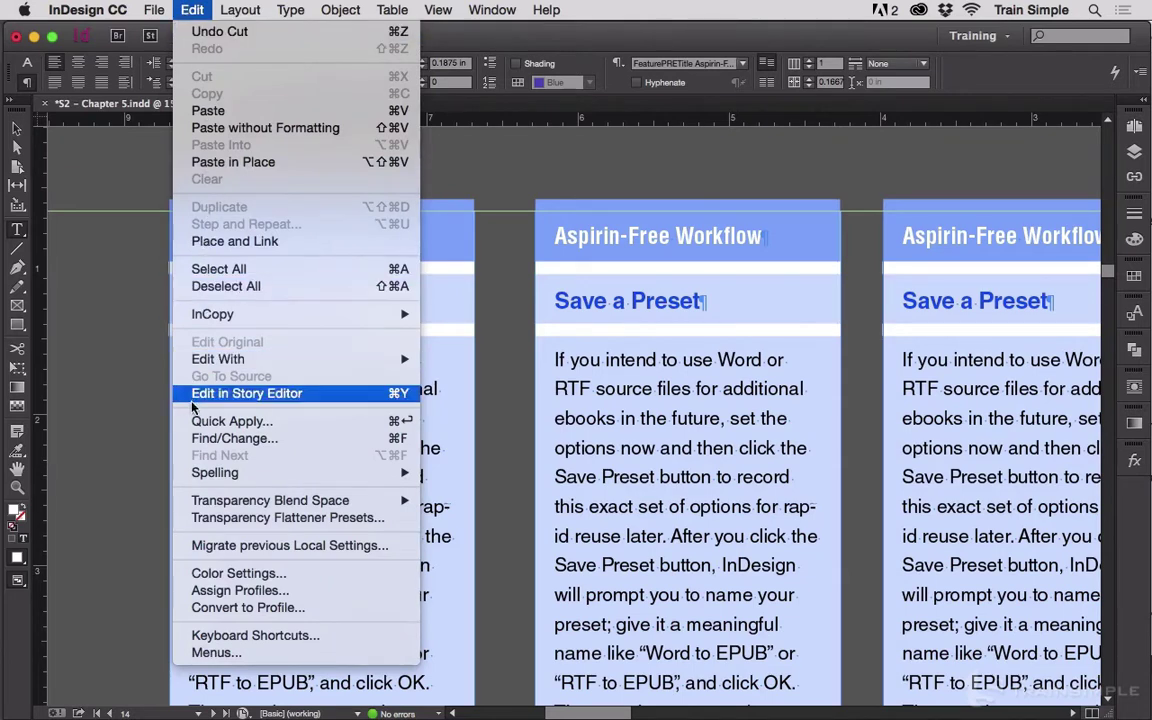
{"action": "left_click", "coordinate": [205, 438]}
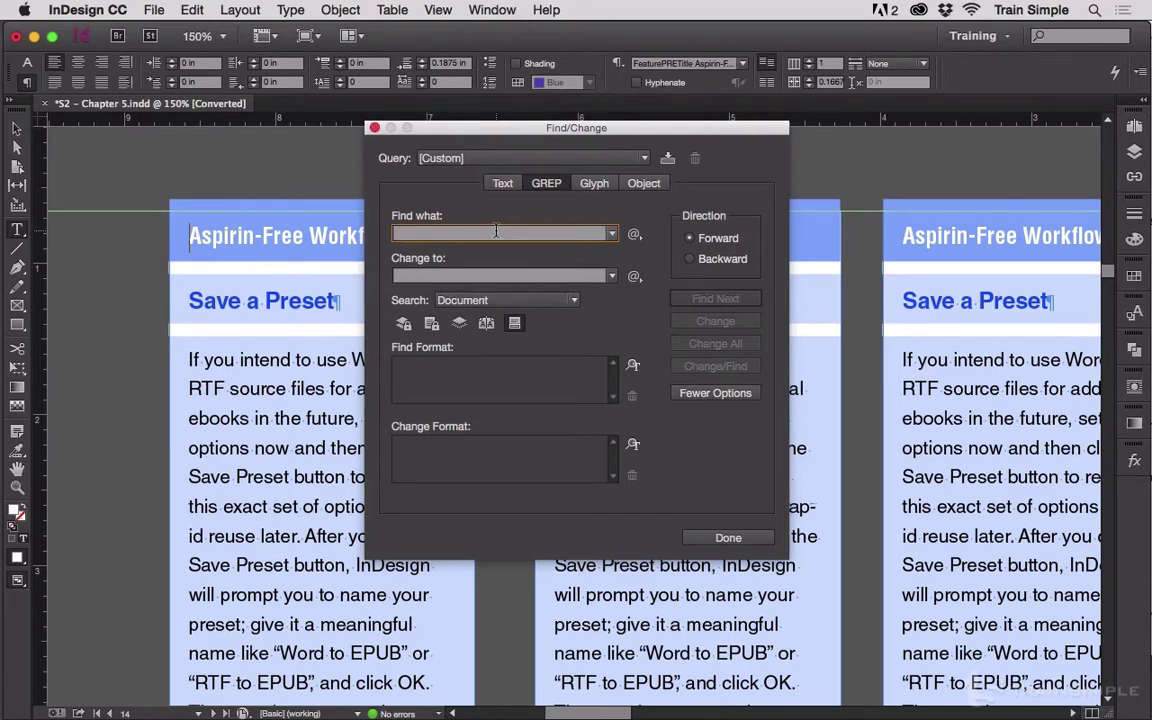
{"action": "type", "text": "("}
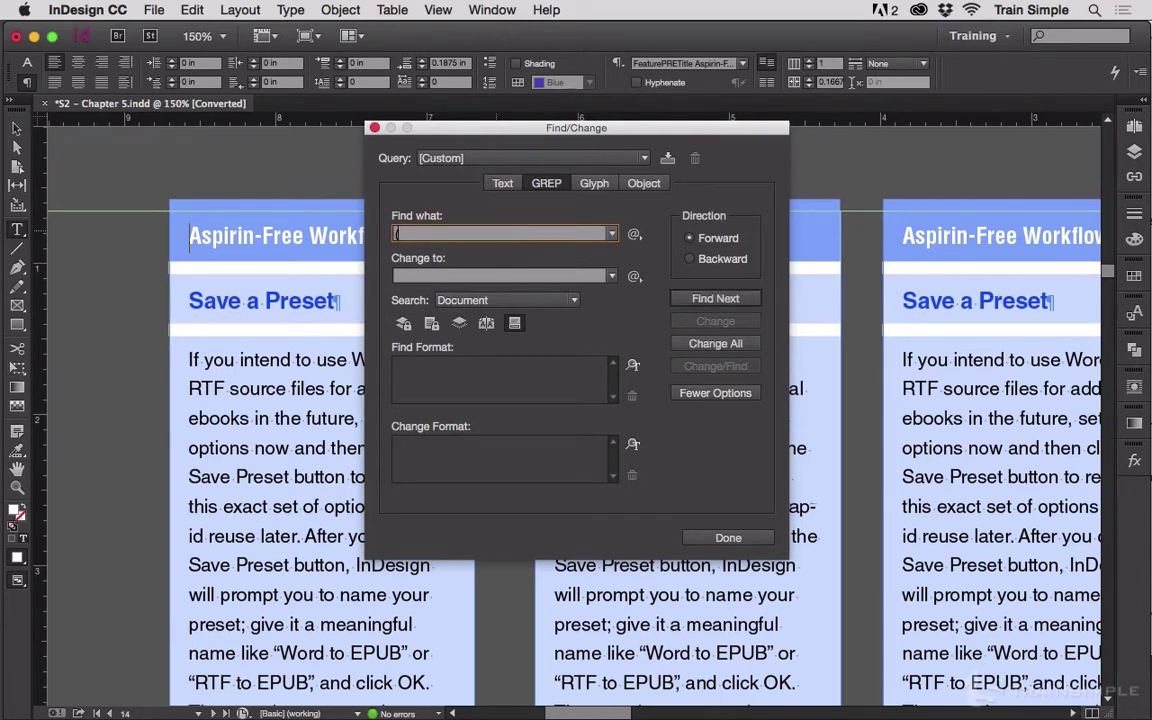
{"action": "type", "text": ".+)"}
Restrict the search to the paragraph style FeaturePRETitle Aspirin-Free and set the replacement expression to ~c$1.
{"action": "left_click", "coordinate": [631, 365]}
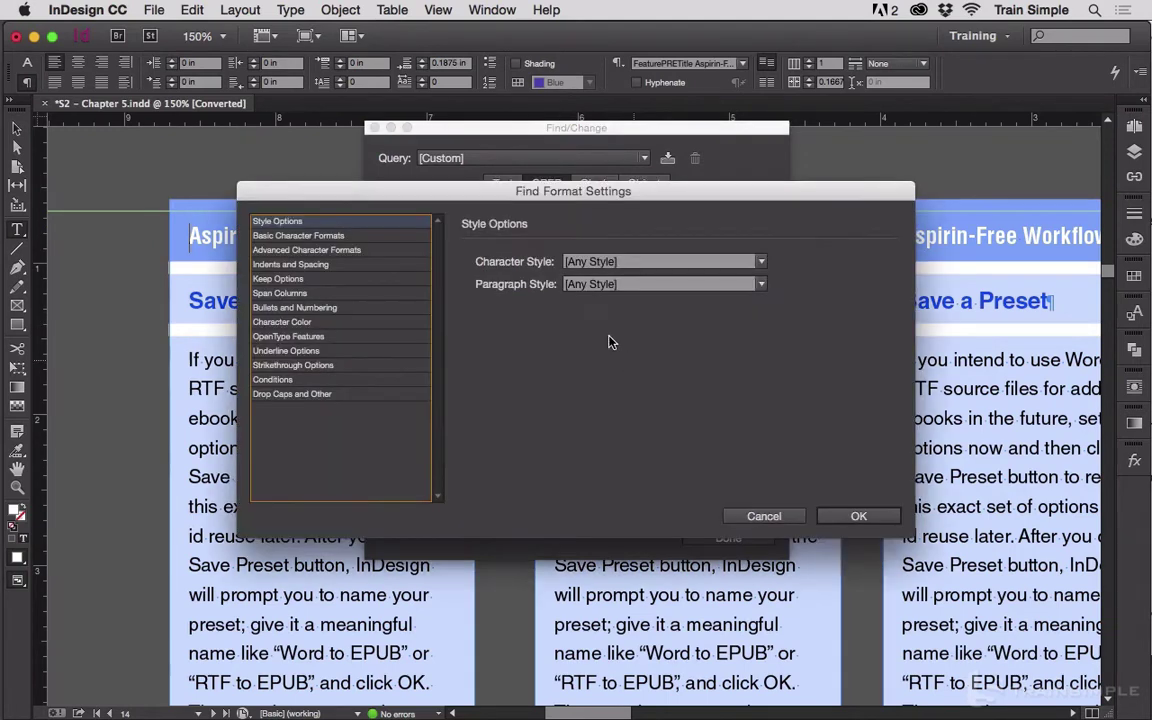
{"action": "left_click", "coordinate": [626, 285]}
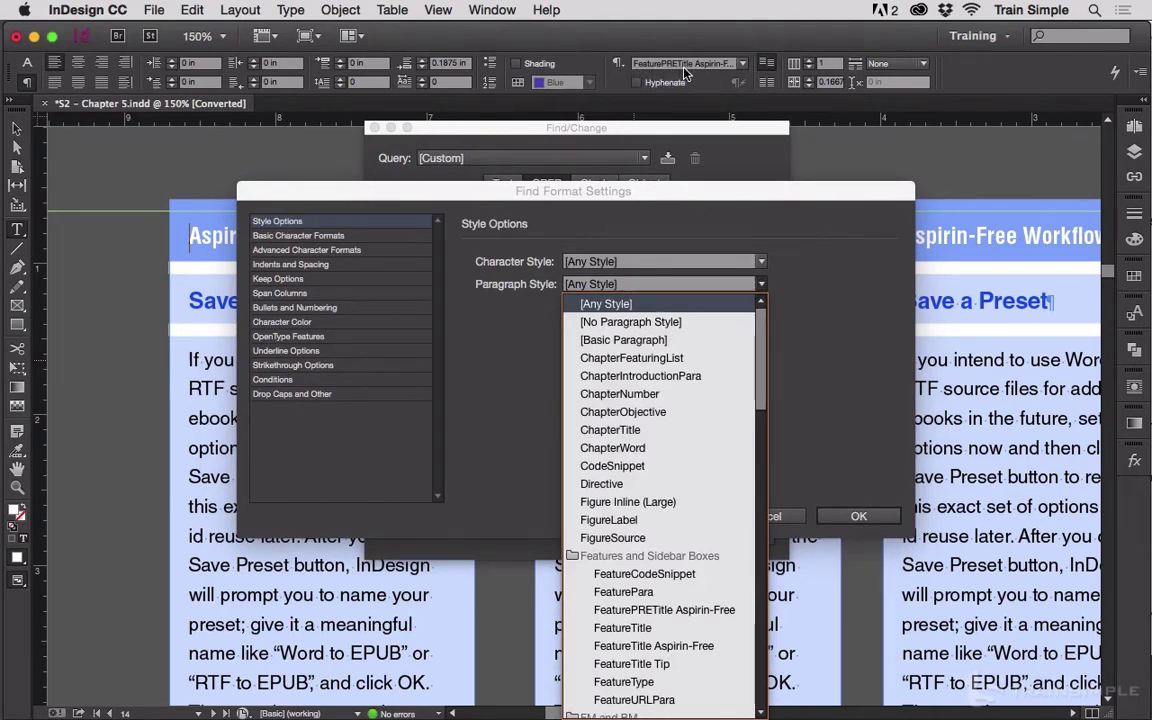
{"action": "left_click", "coordinate": [664, 610]}
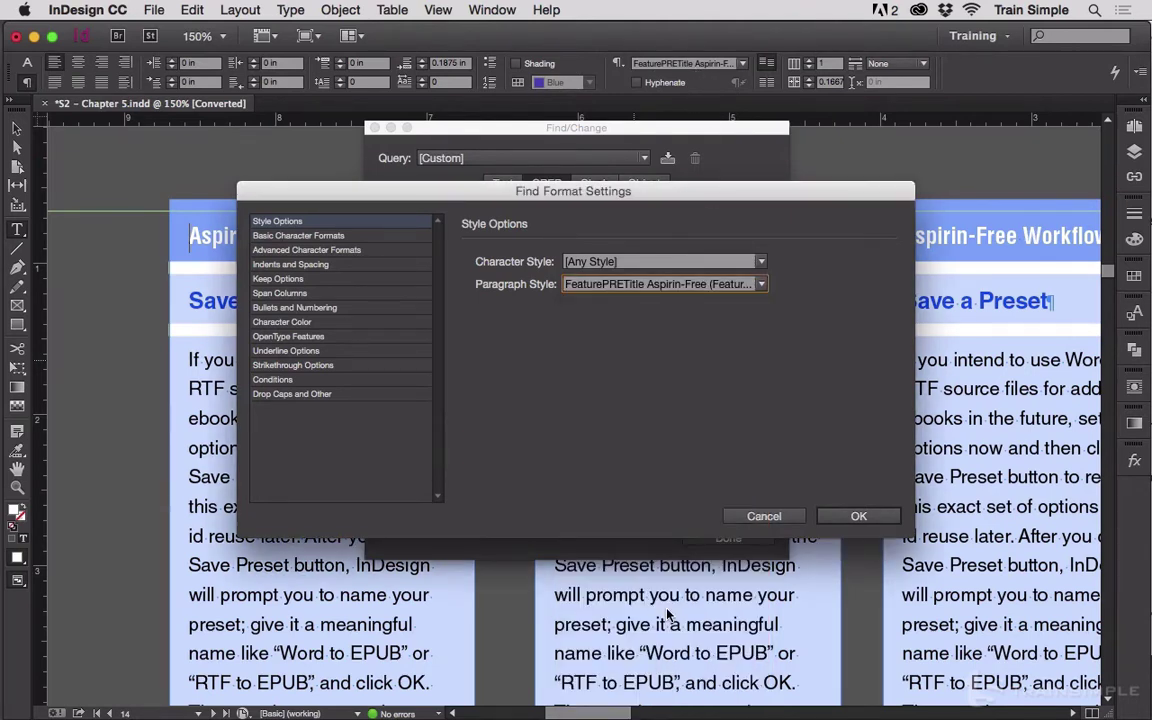
{"action": "left_click", "coordinate": [857, 516]}
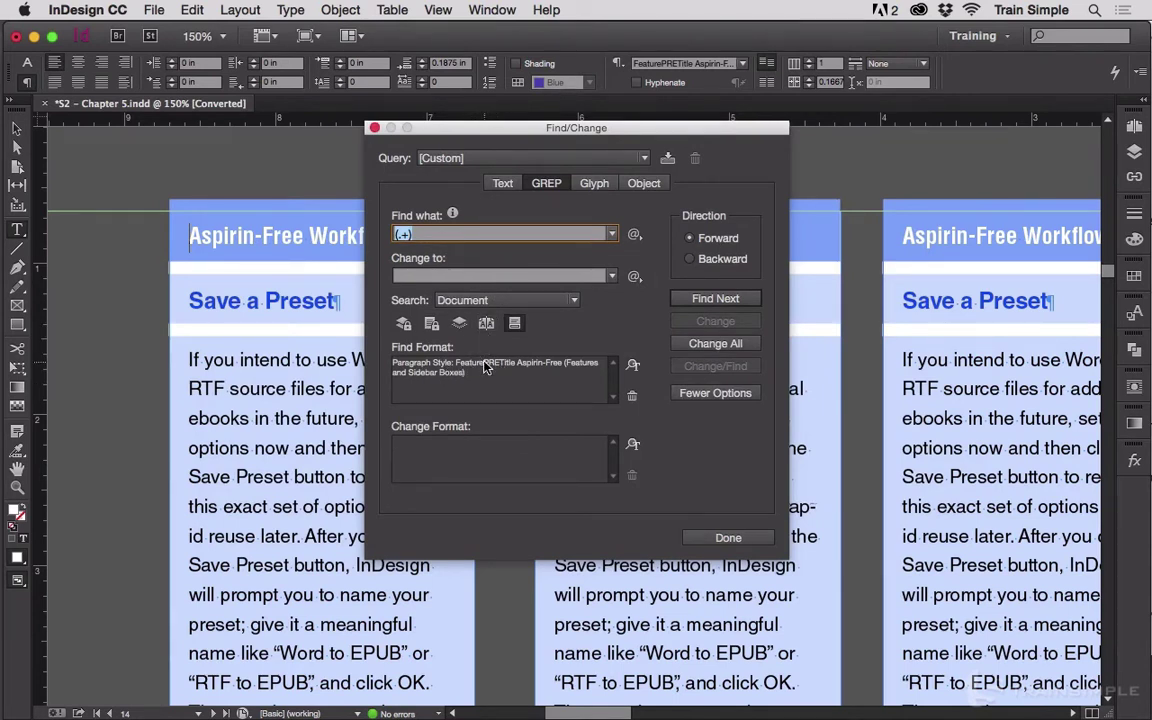
{"action": "left_click", "coordinate": [437, 276]}
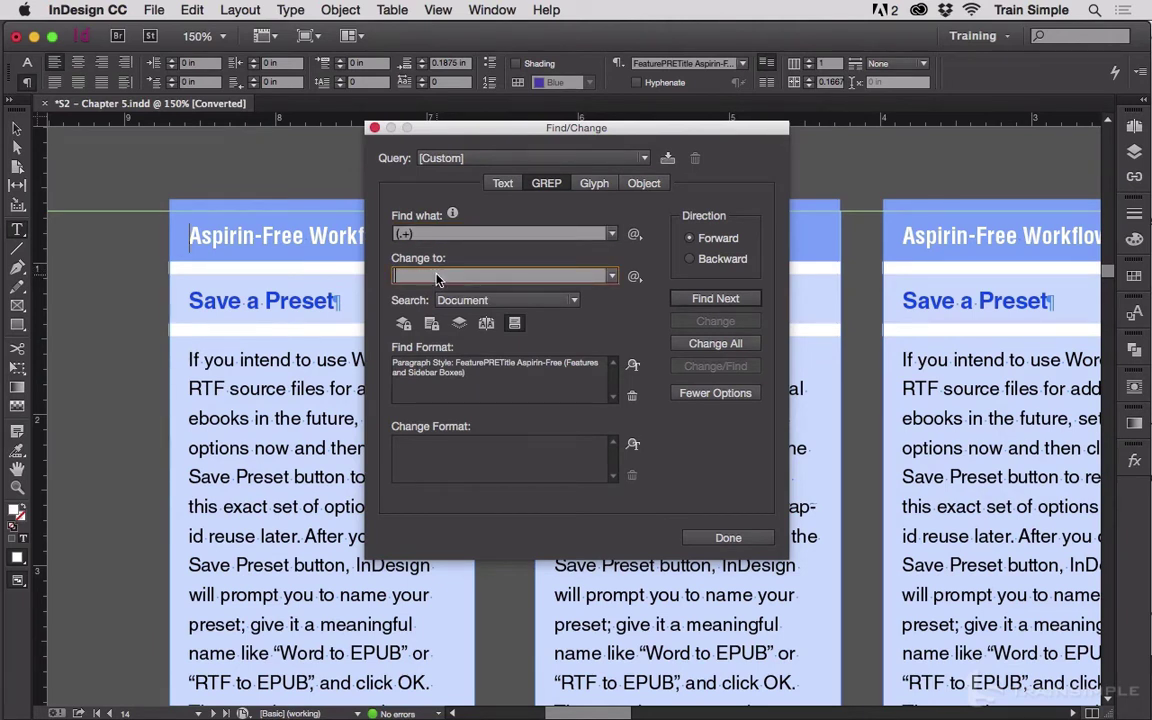
{"action": "type", "text": "~c$1"}
Examine how the (.+) search expression relates to the ~c and $1 parts of the replacement.
{"action": "left_click", "coordinate": [410, 233]}
{"action": "left_click_drag", "start_coordinate": [410, 233], "coordinate": [357, 209]}
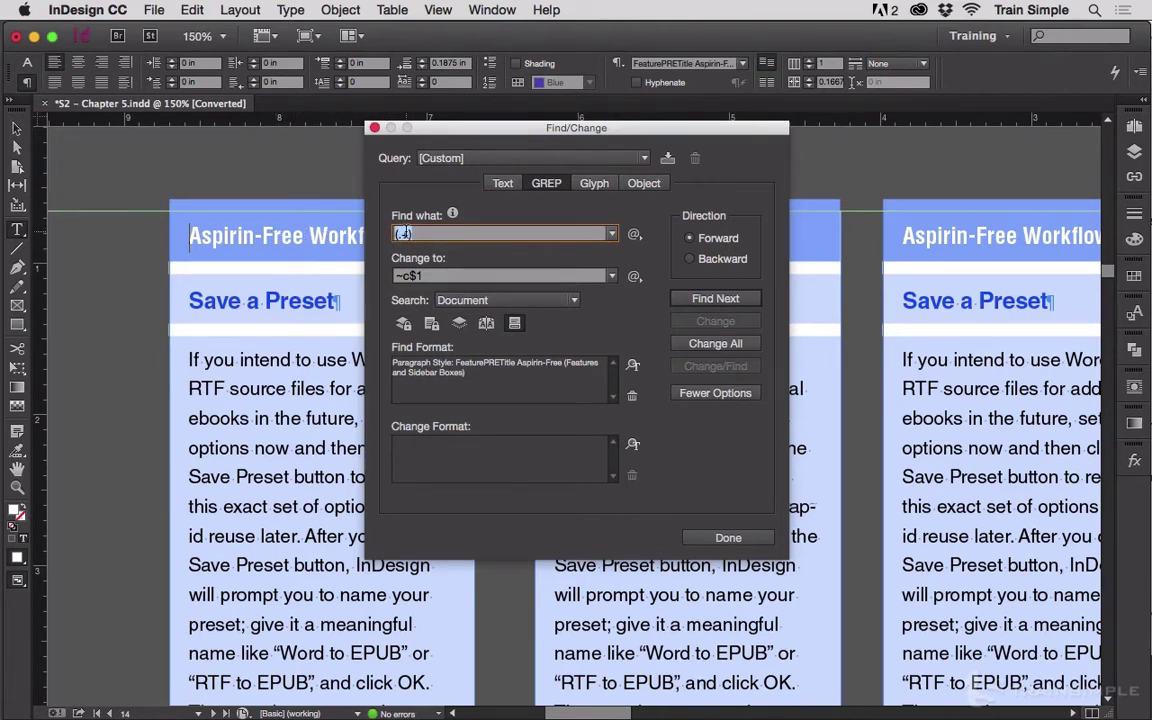
{"action": "left_click", "coordinate": [411, 276]}
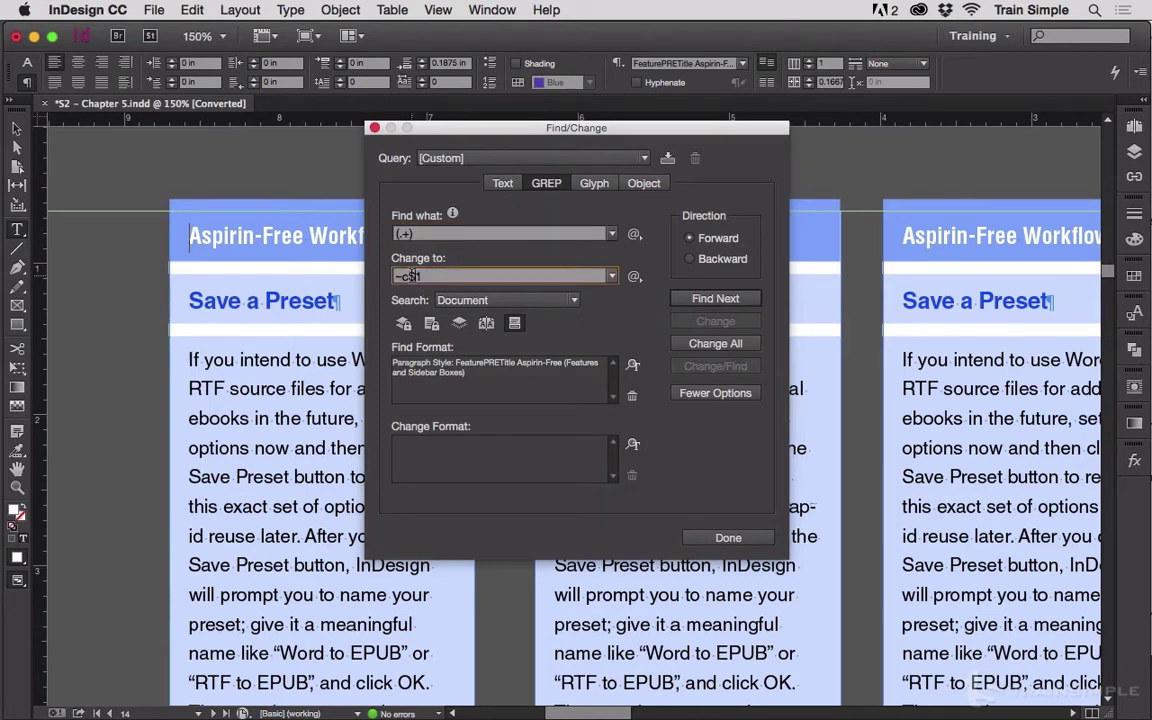
{"action": "left_click_drag", "start_coordinate": [397, 276], "coordinate": [441, 274]}
{"action": "left_click", "coordinate": [406, 238]}
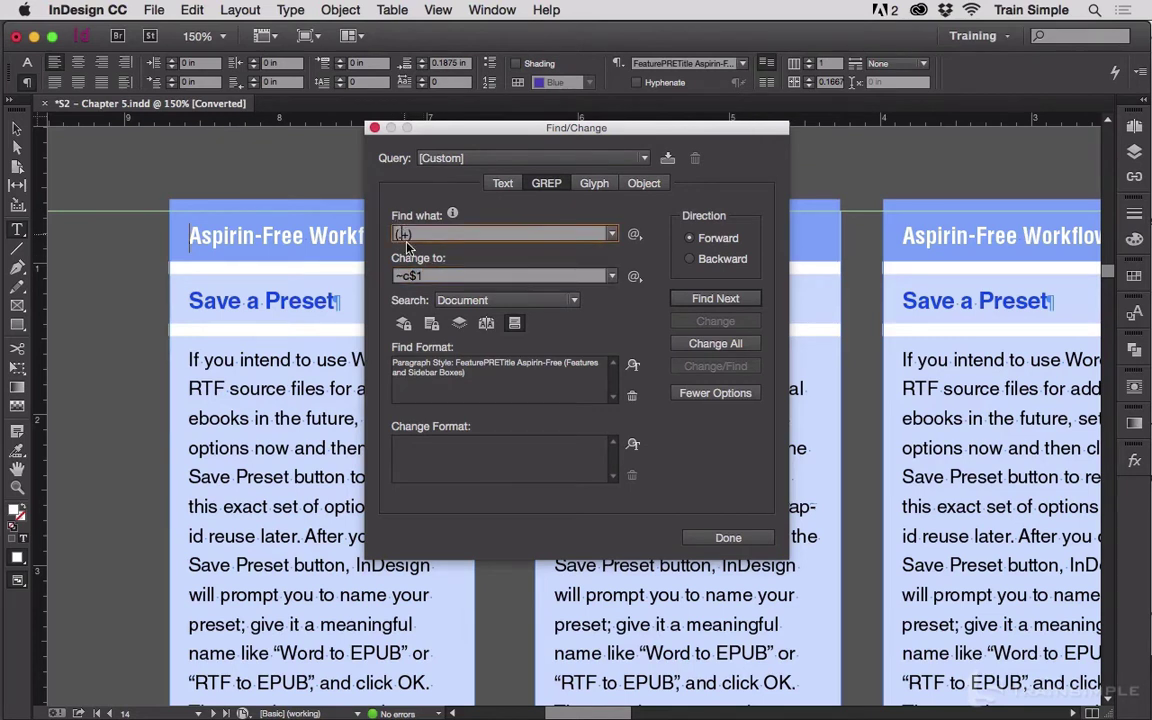
{"action": "left_click_drag", "start_coordinate": [397, 276], "coordinate": [430, 273]}
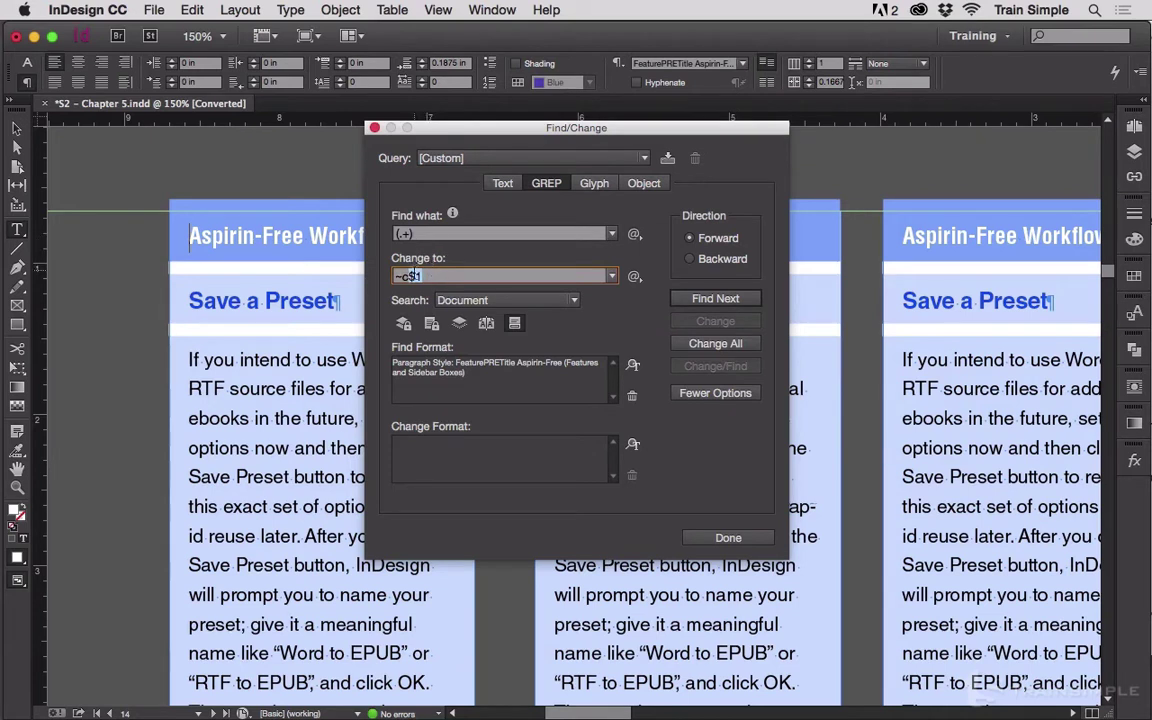
{"action": "left_click", "coordinate": [407, 277]}
{"action": "left_click_drag", "start_coordinate": [409, 276], "coordinate": [395, 278]}
Find and replace the first two matching Aspirin-Free Workflow headings individually, keeping the second sidebar's heading in view.
{"action": "left_click", "coordinate": [715, 299]}
{"action": "left_click", "coordinate": [715, 321]}
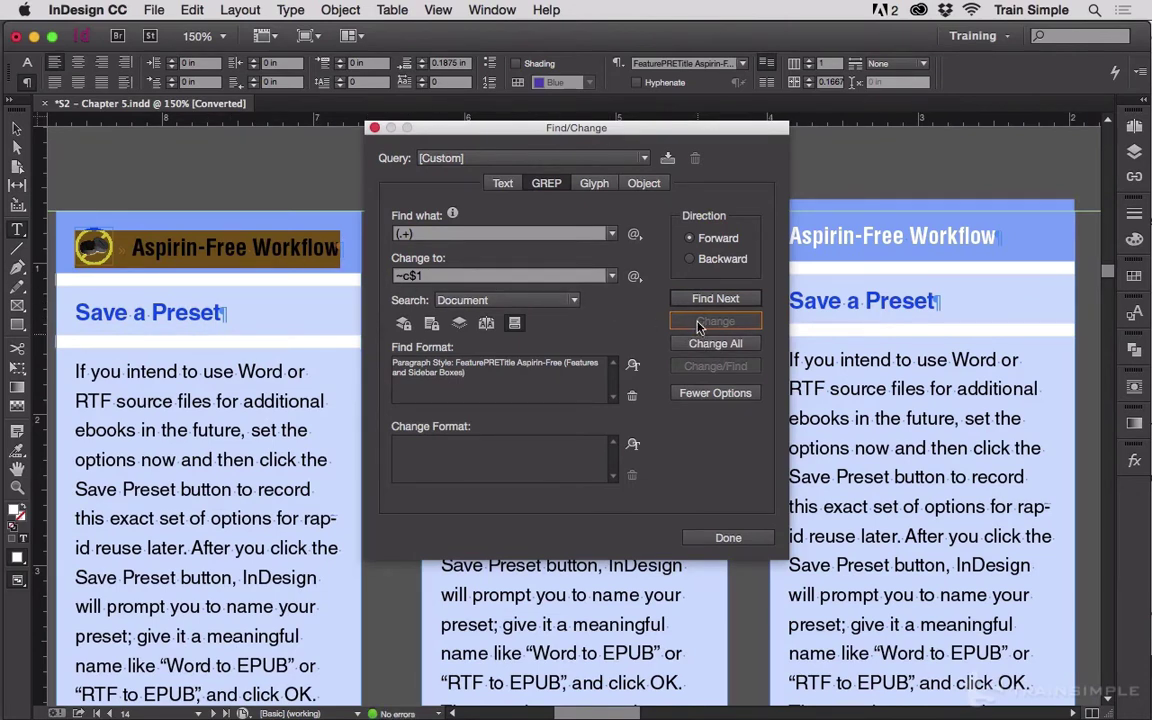
{"action": "left_click", "coordinate": [682, 298]}
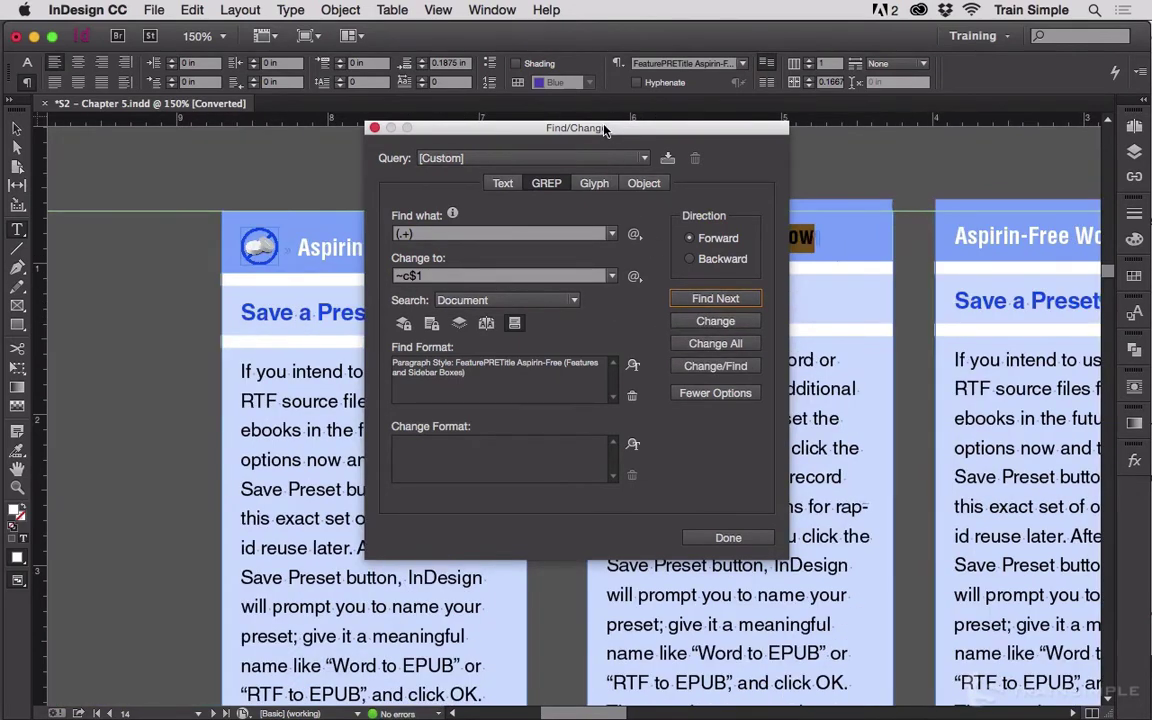
{"action": "left_click_drag", "start_coordinate": [543, 128], "coordinate": [268, 144]}
{"action": "left_click", "coordinate": [440, 338]}
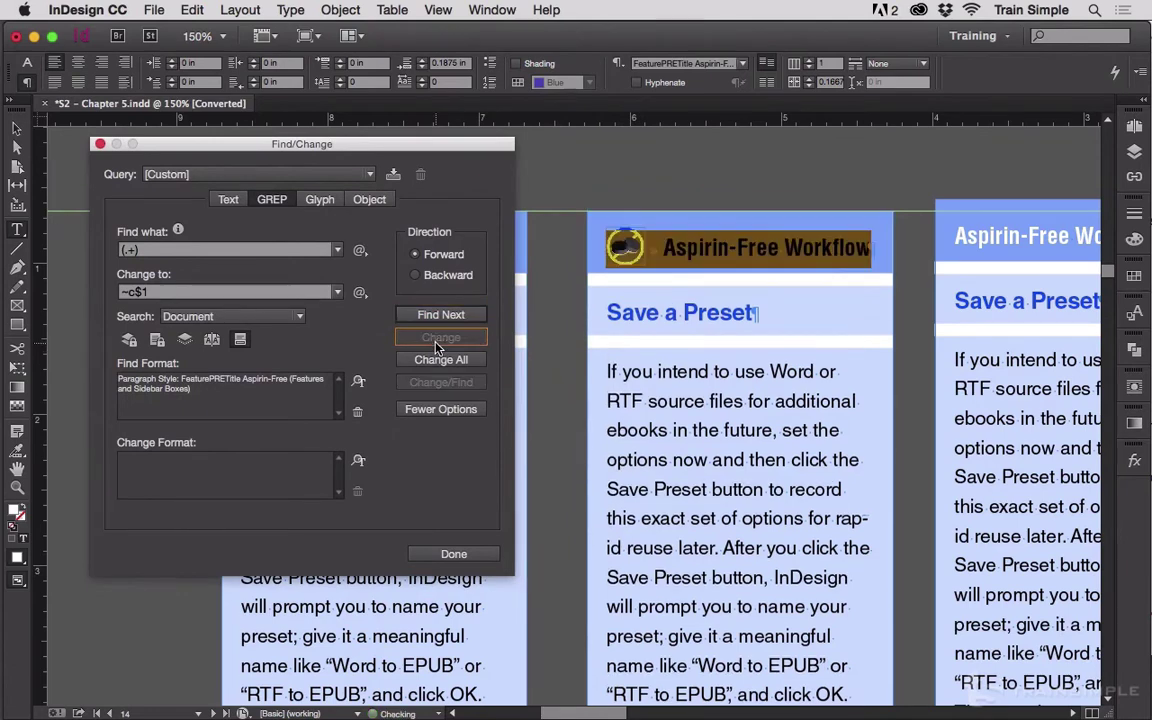
Replace all matches in the document at once and finish the find and change.
{"action": "left_click", "coordinate": [425, 360]}
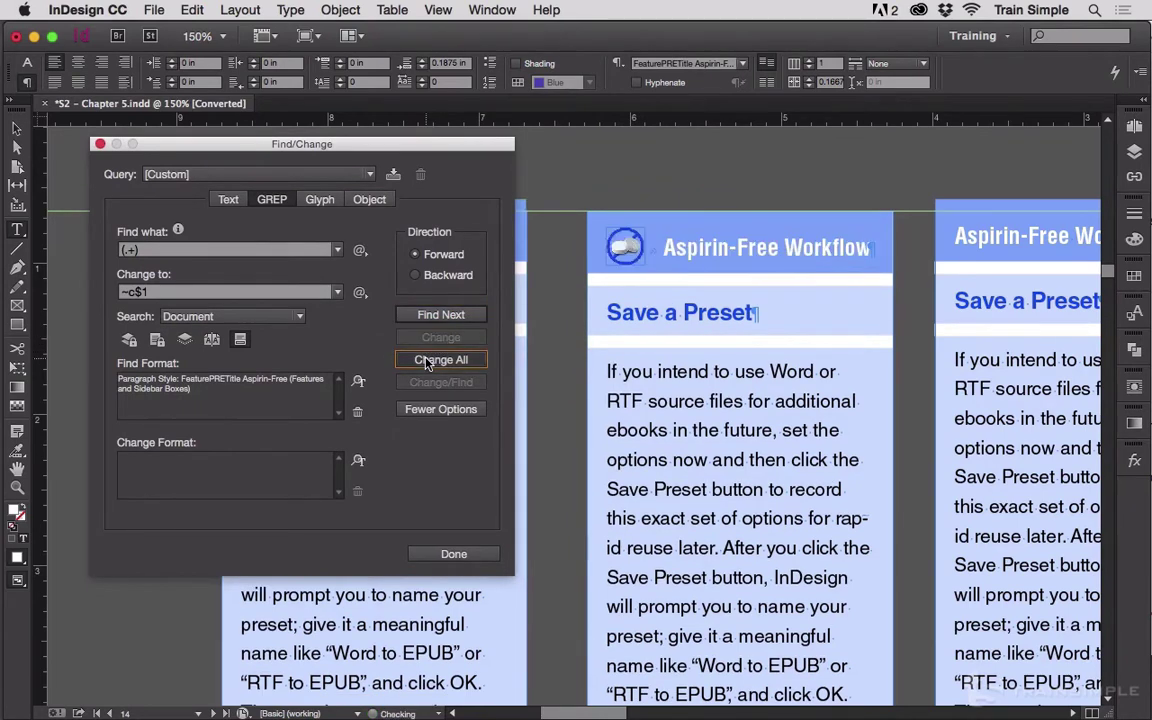
{"action": "left_click", "coordinate": [677, 402]}
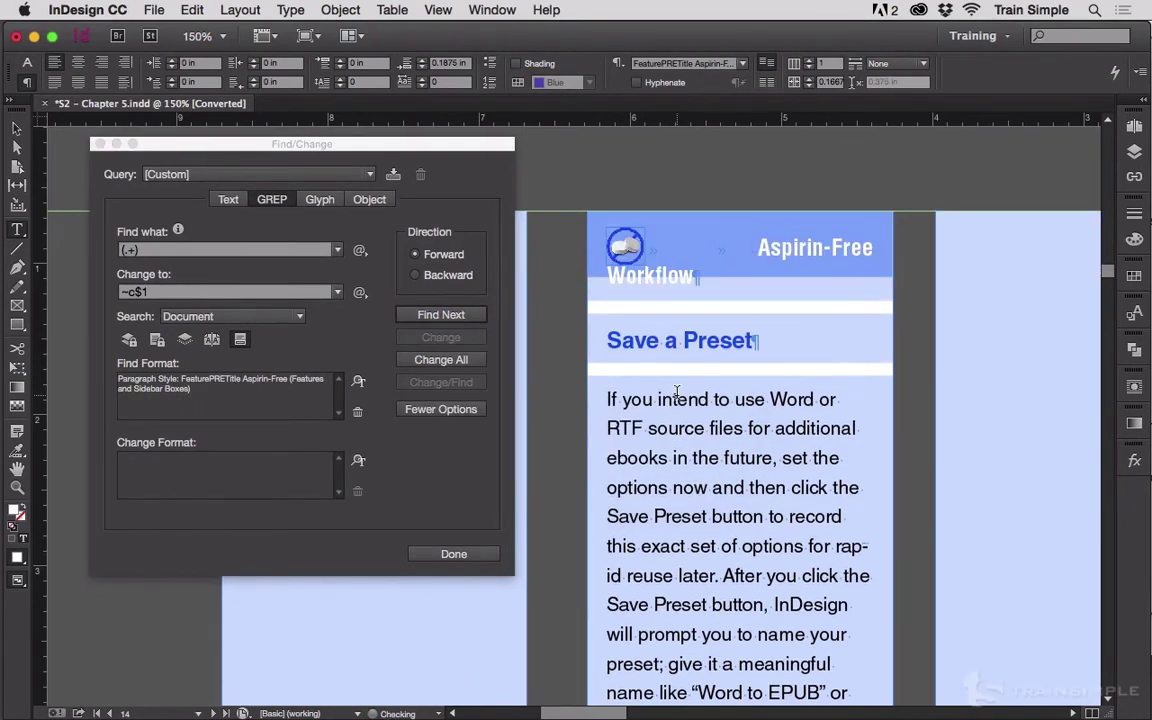
{"action": "left_click", "coordinate": [452, 554]}
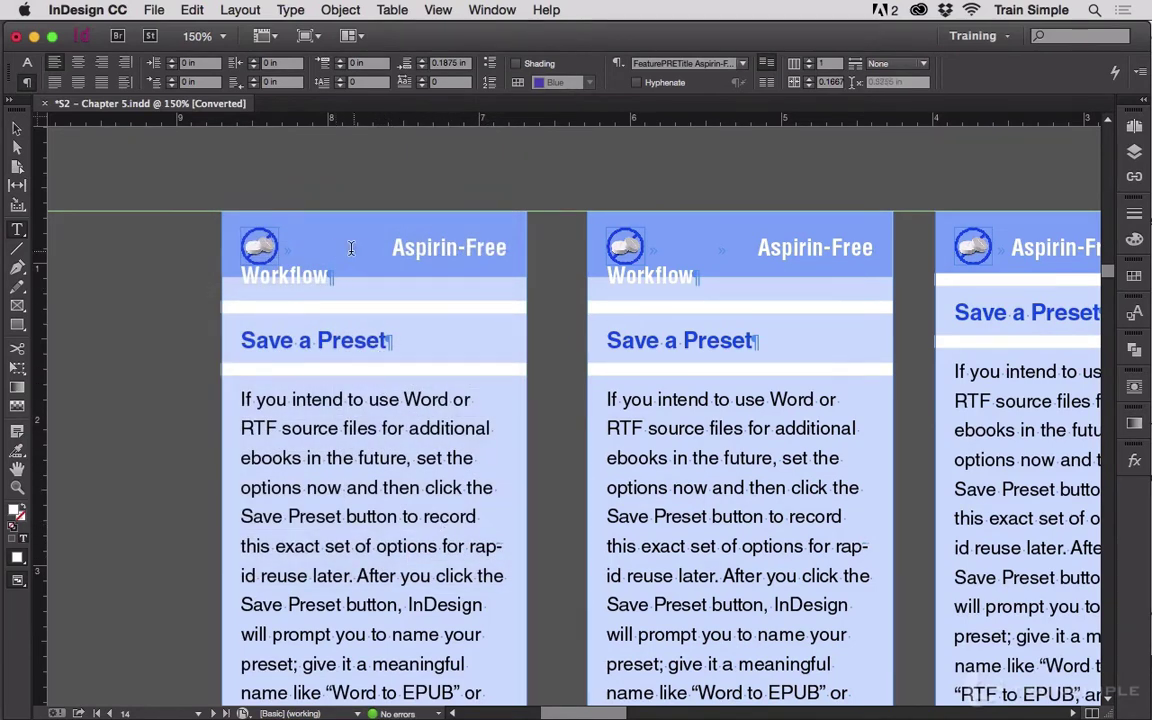
Delete the extra tab before the Aspirin-Free text in the first and second sidebar headings.
{"action": "left_click_drag", "start_coordinate": [351, 248], "coordinate": [371, 246]}
{"action": "key", "text": "BackSpace"}
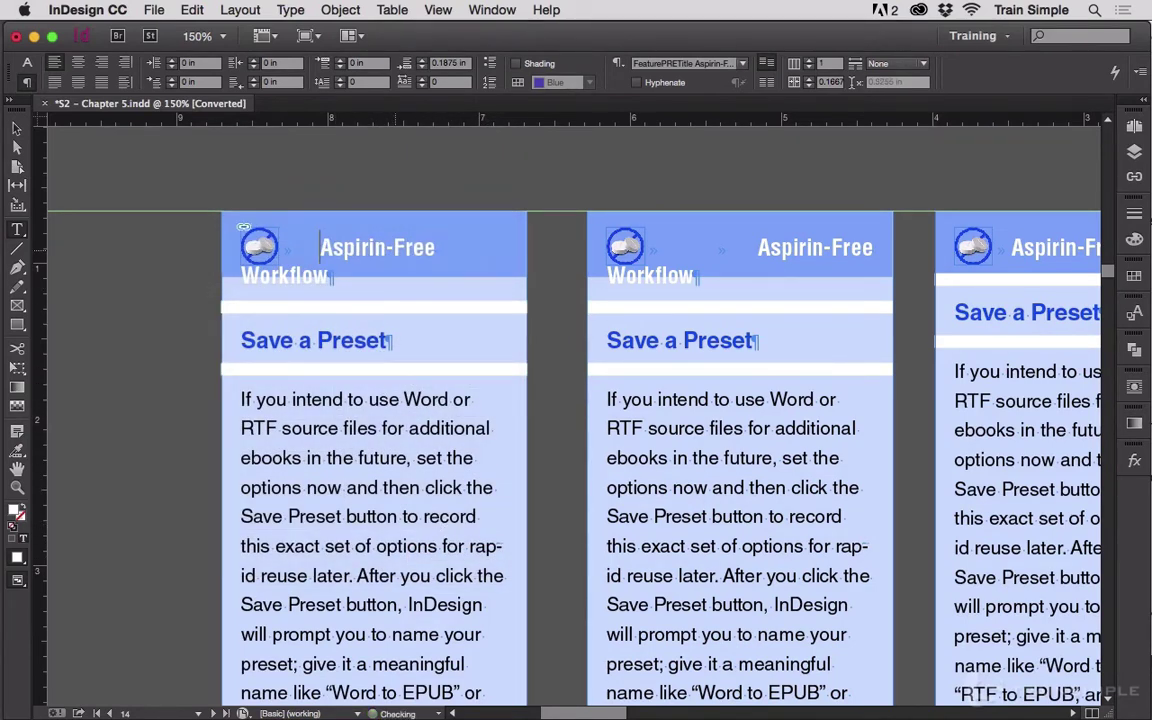
{"action": "left_click_drag", "start_coordinate": [688, 248], "coordinate": [727, 241]}
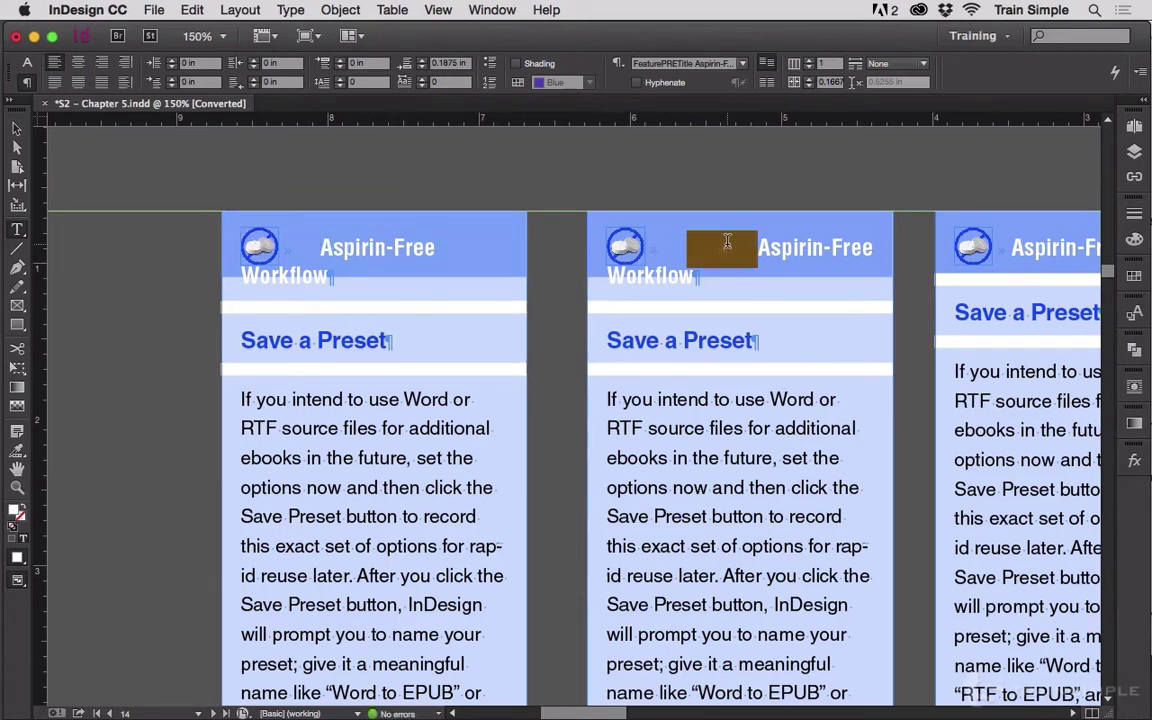
{"action": "key", "text": "BackSpace"}
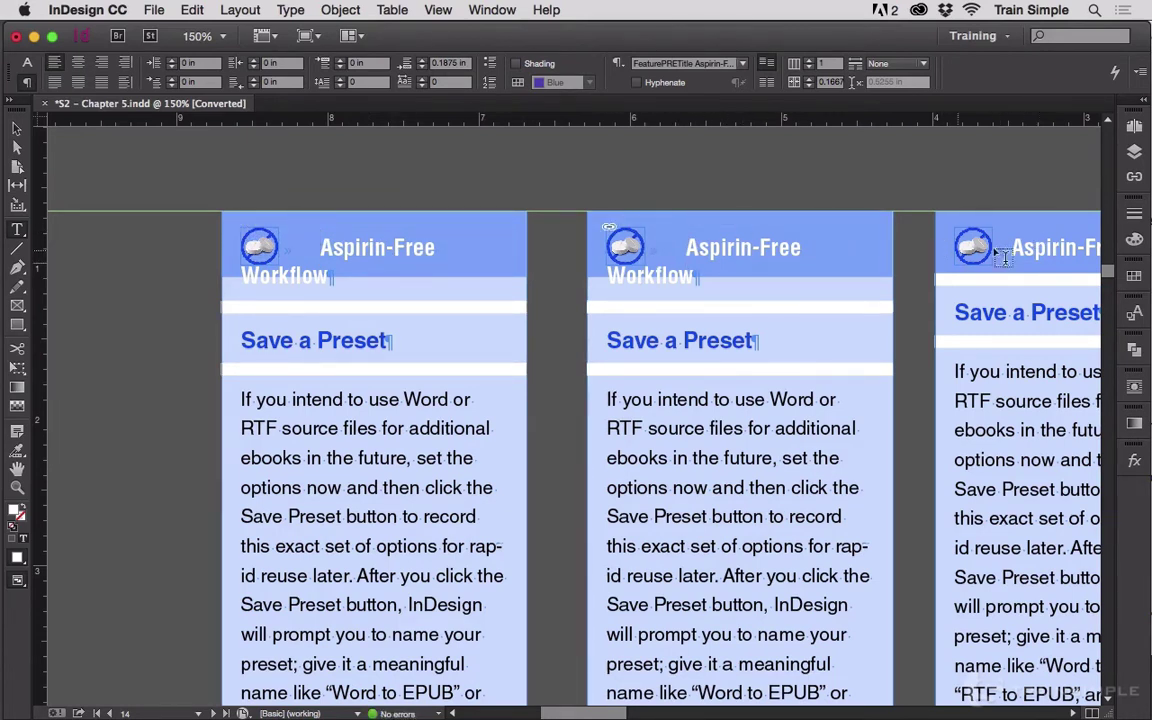
Delete the extra tab between the pill icon and the heading text in the two remaining two-line sidebars on the pasteboard.
{"action": "left_click_drag", "start_coordinate": [643, 246], "coordinate": [657, 241]}
{"action": "key", "text": "BackSpace"}
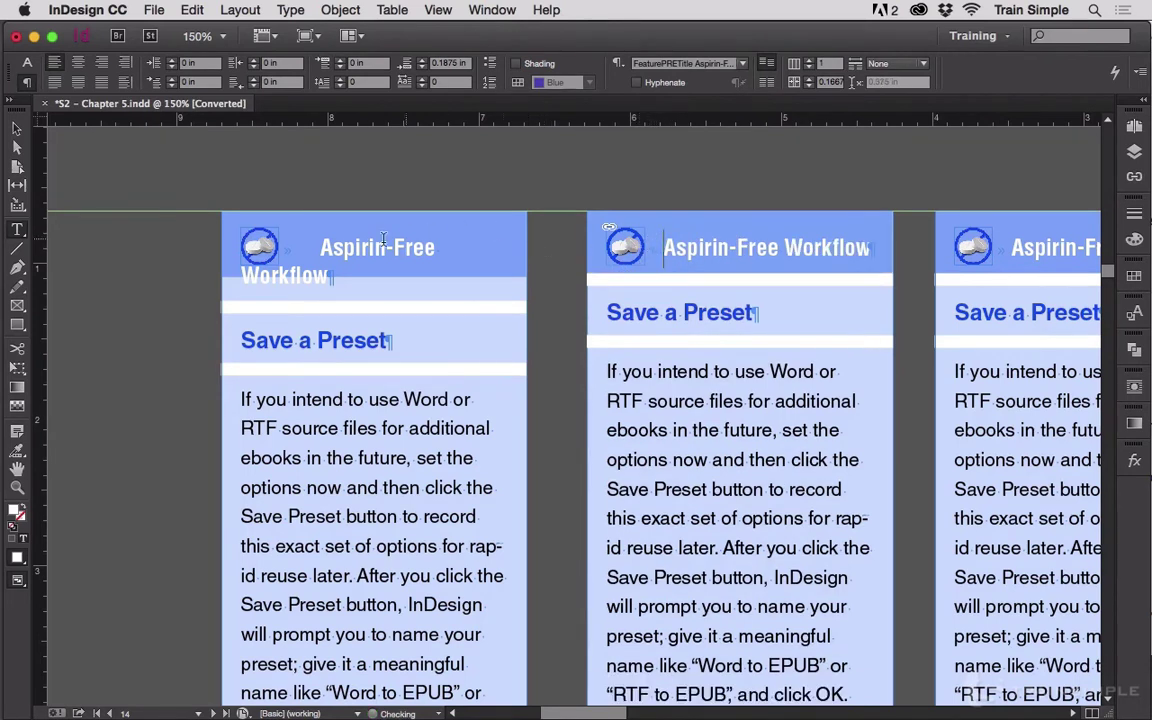
{"action": "left_click_drag", "start_coordinate": [280, 245], "coordinate": [301, 247]}
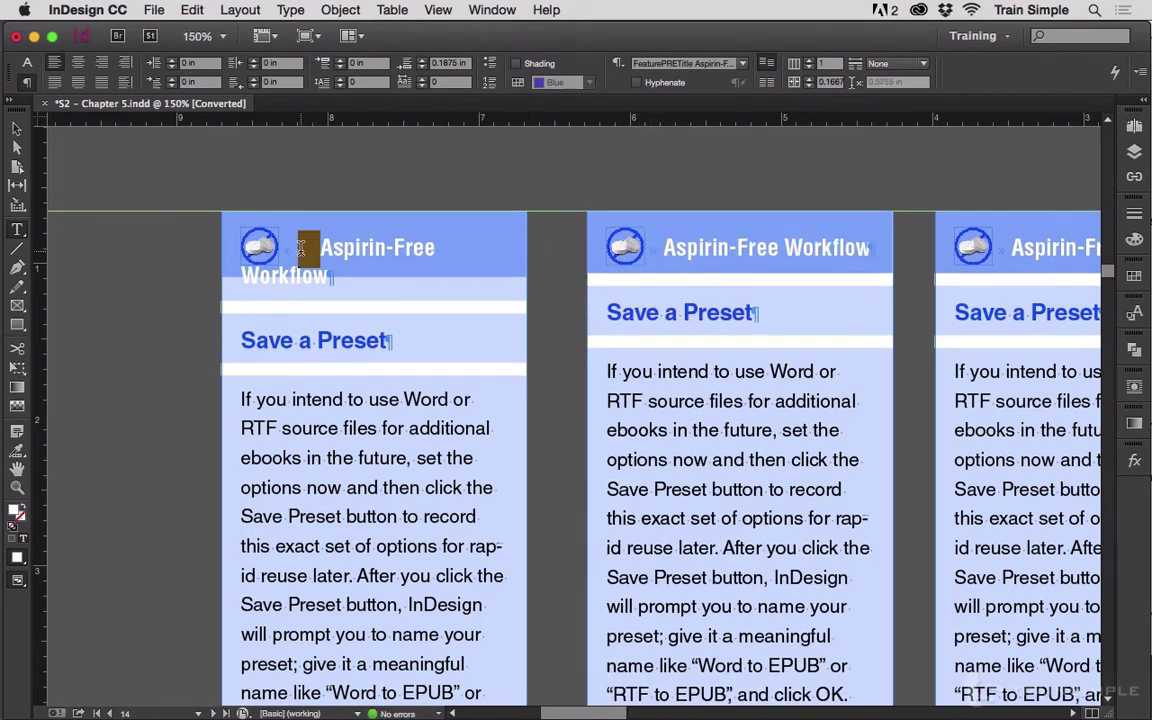
{"action": "key", "text": "BackSpace"}
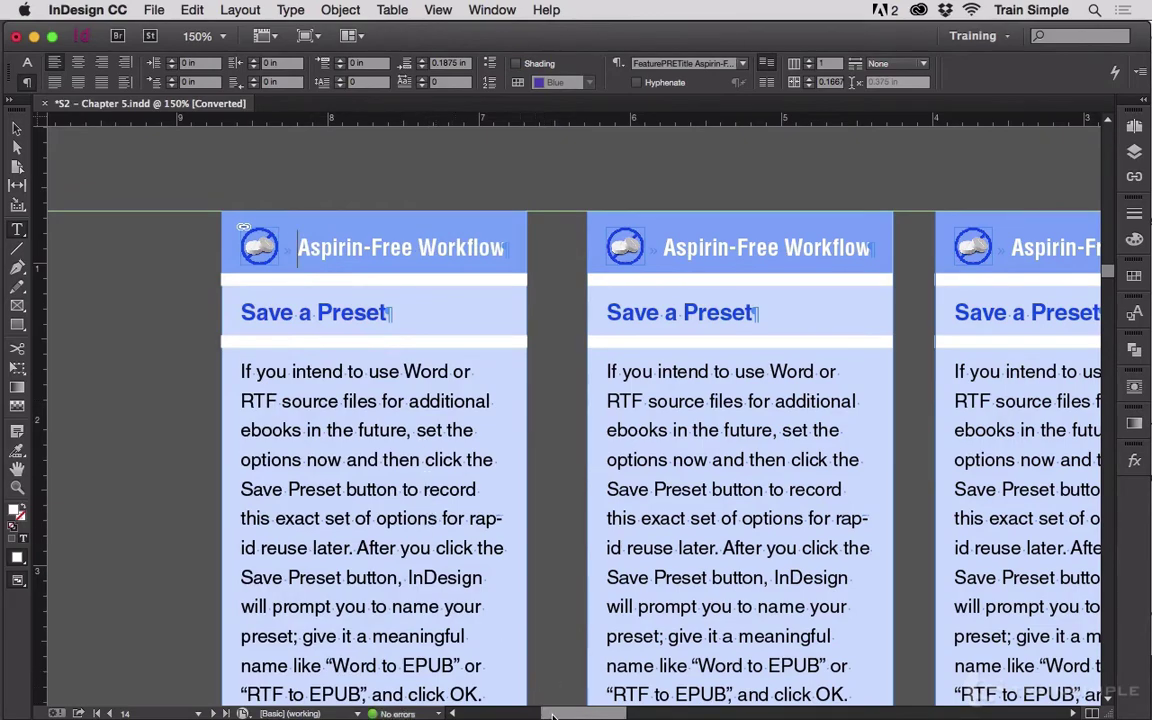
Check the pill icon and tab spacing across the Aspirin-Free Workflow sidebar headings on the pasteboard.
{"action": "left_click_drag", "start_coordinate": [552, 716], "coordinate": [598, 714]}
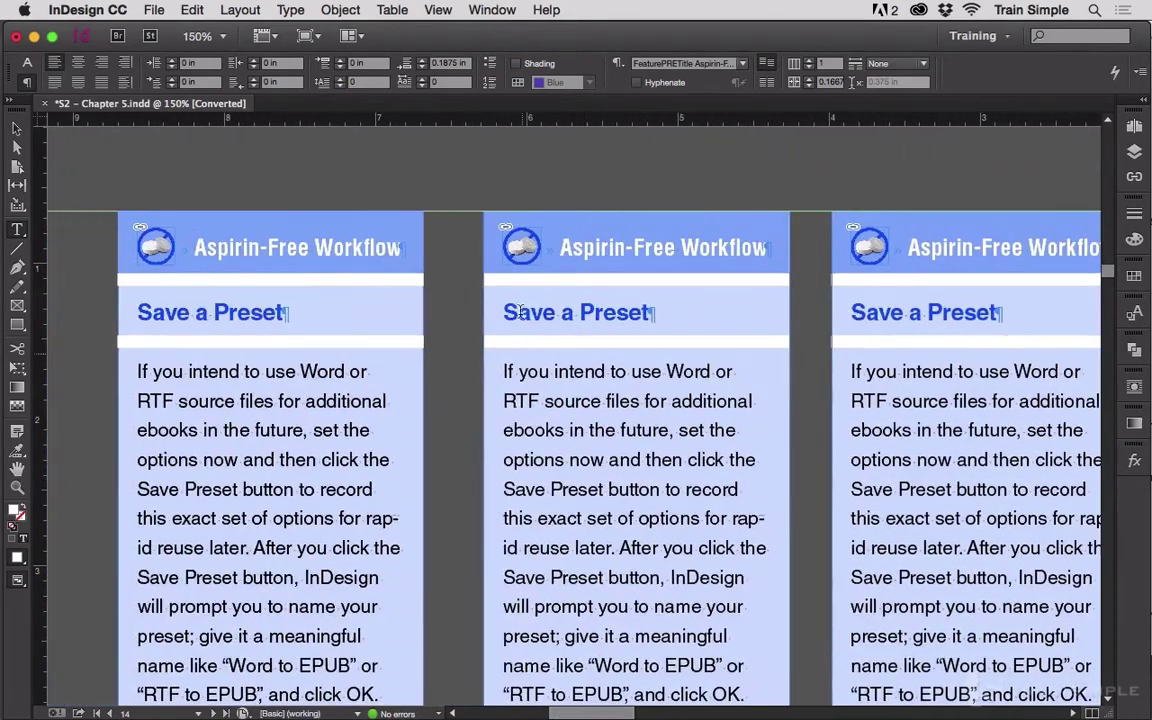
{"action": "left_click", "coordinate": [520, 312]}
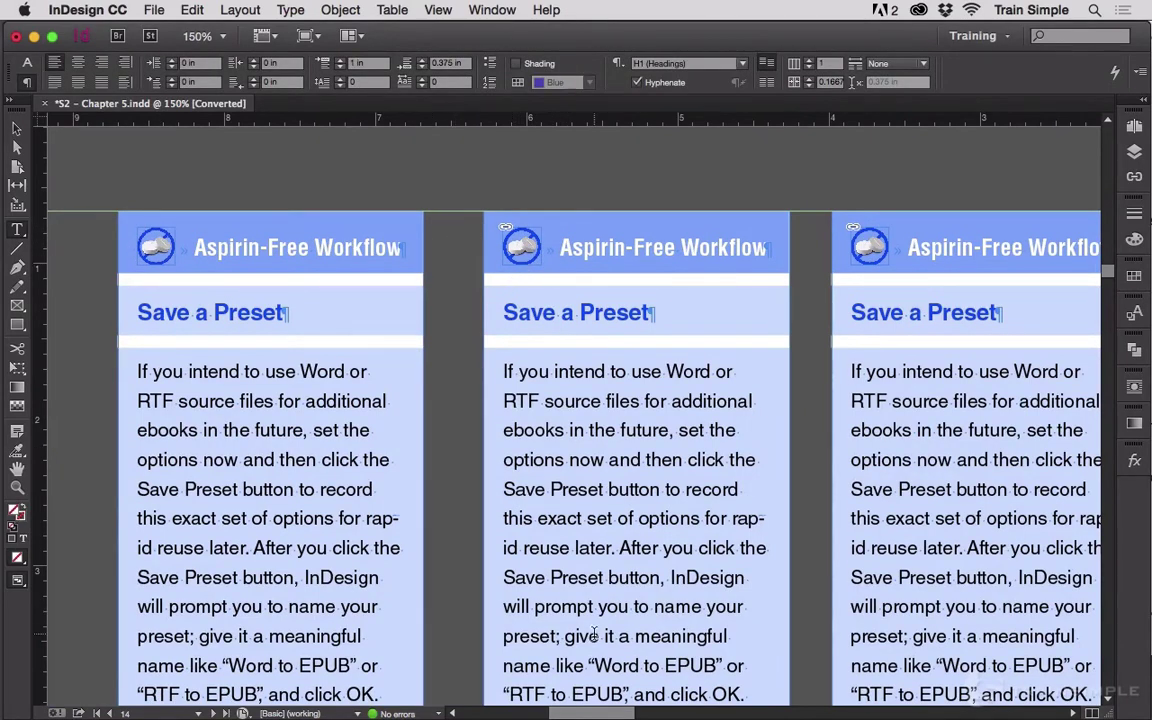
{"action": "scroll", "coordinate": [493, 403], "scroll_direction": "right", "scroll_amount": 8}
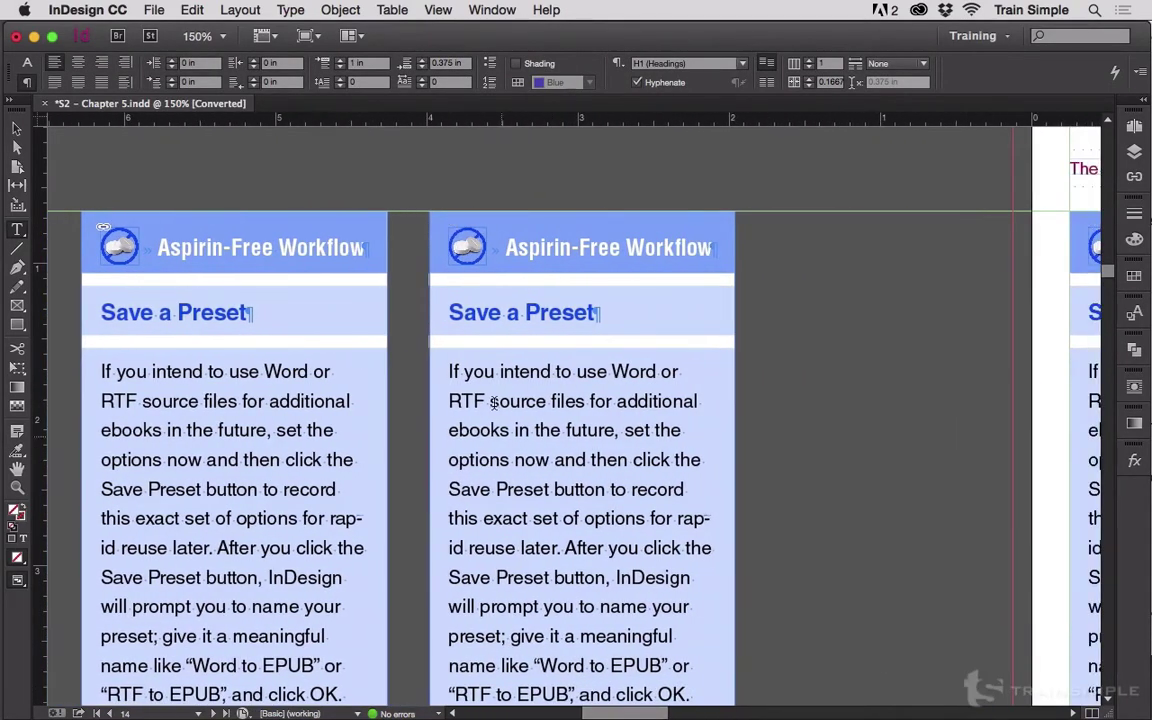
{"action": "left_click", "coordinate": [501, 258]}
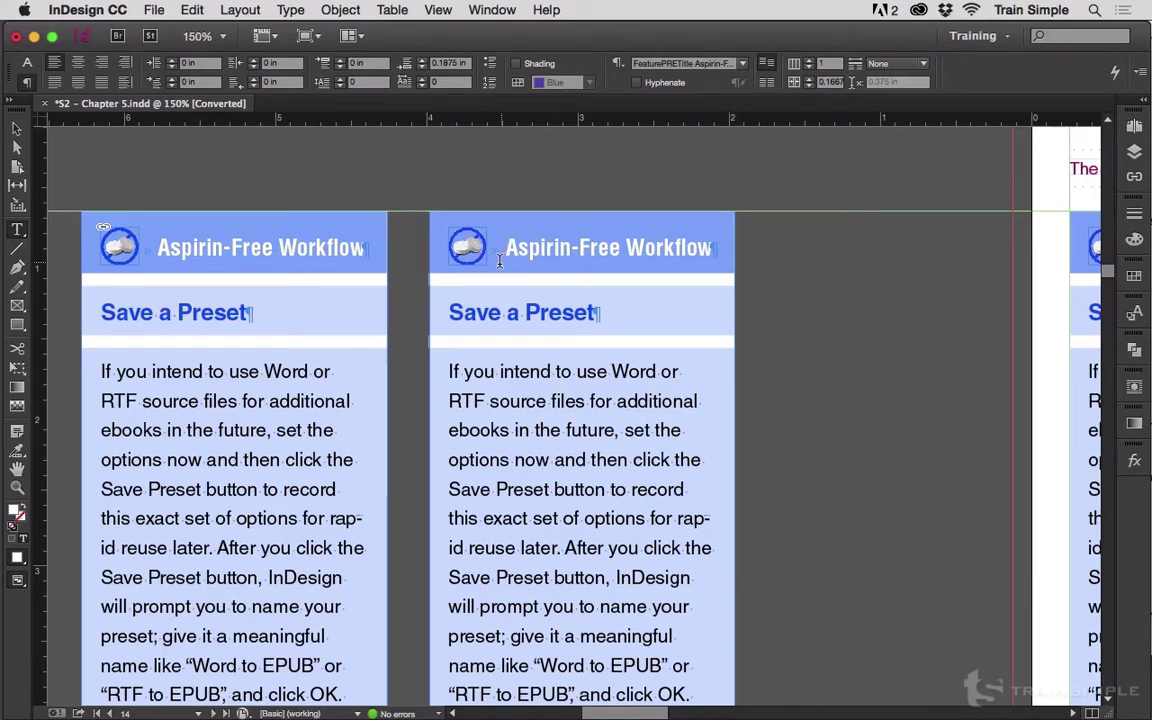
{"action": "mouse_move", "coordinate": [612, 713]}
{"action": "left_mouse_down"}
{"action": "mouse_move", "coordinate": [667, 713]}
{"action": "mouse_move", "coordinate": [617, 713]}
{"action": "left_mouse_up"}
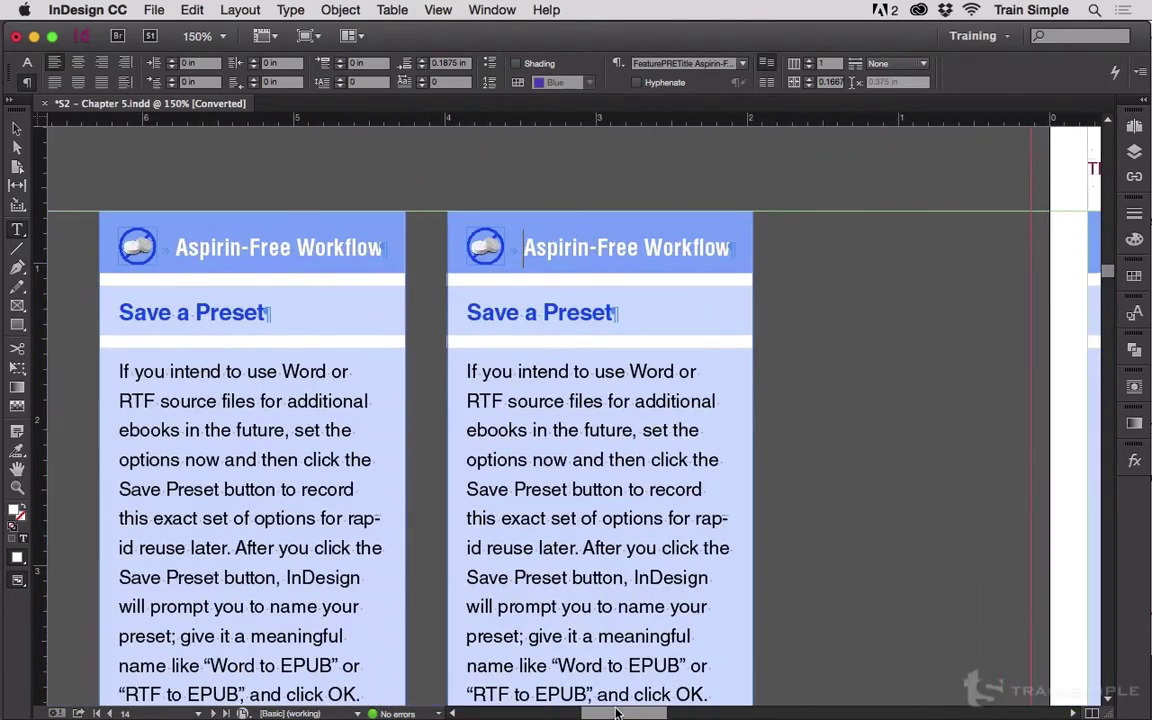
Reopen Find/Change and review the (.+) GREP search expression and the ~c and $1 parts of the replacement.
{"action": "left_click", "coordinate": [190, 10]}
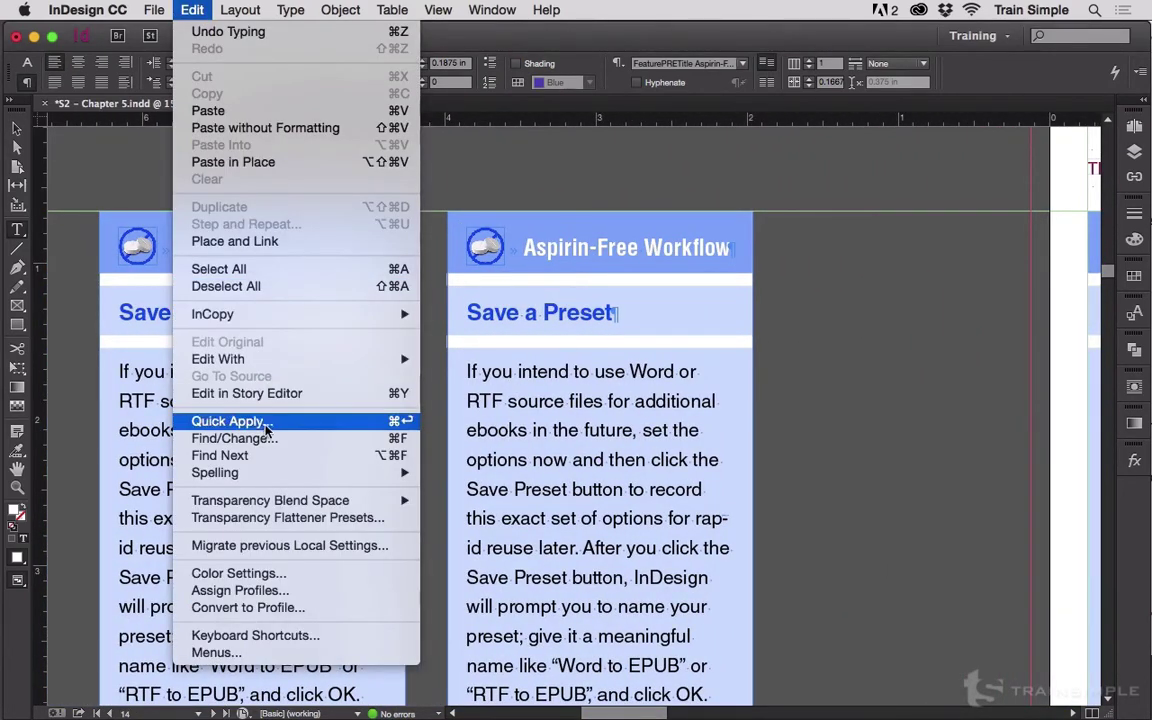
{"action": "left_click", "coordinate": [320, 439]}
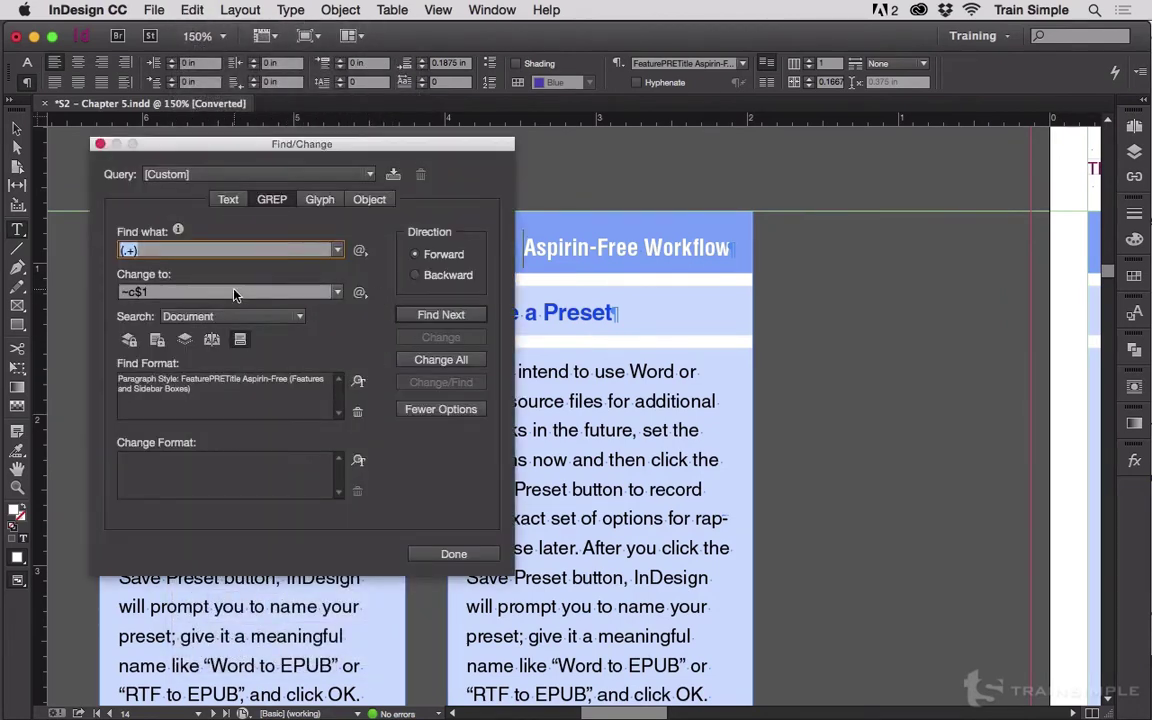
{"action": "left_click", "coordinate": [234, 292]}
{"action": "left_click_drag", "start_coordinate": [147, 292], "coordinate": [115, 292]}
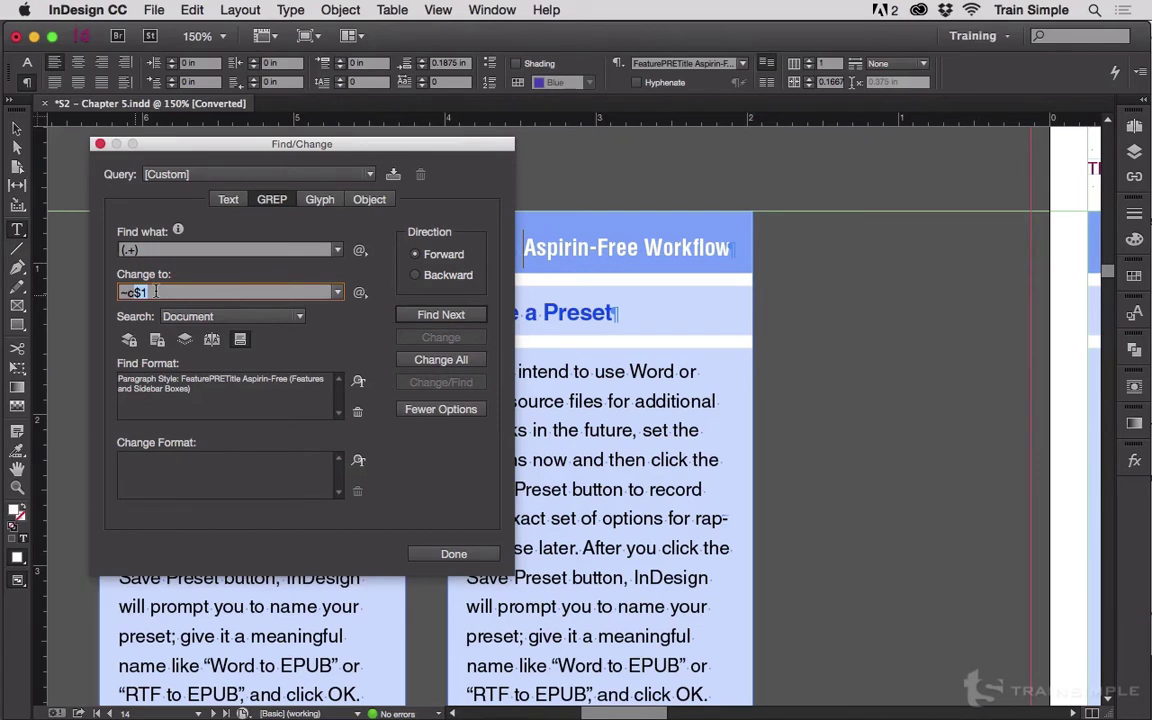
{"action": "key", "text": "shift+Tab"}
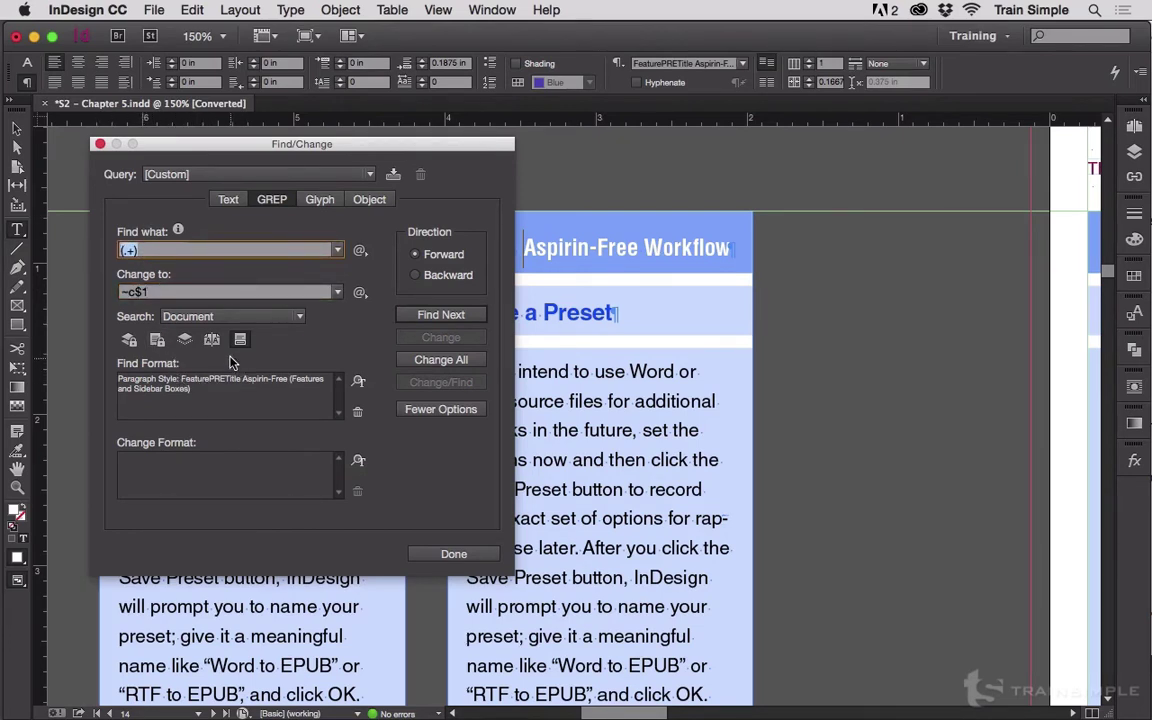
{"action": "left_click", "coordinate": [155, 292]}
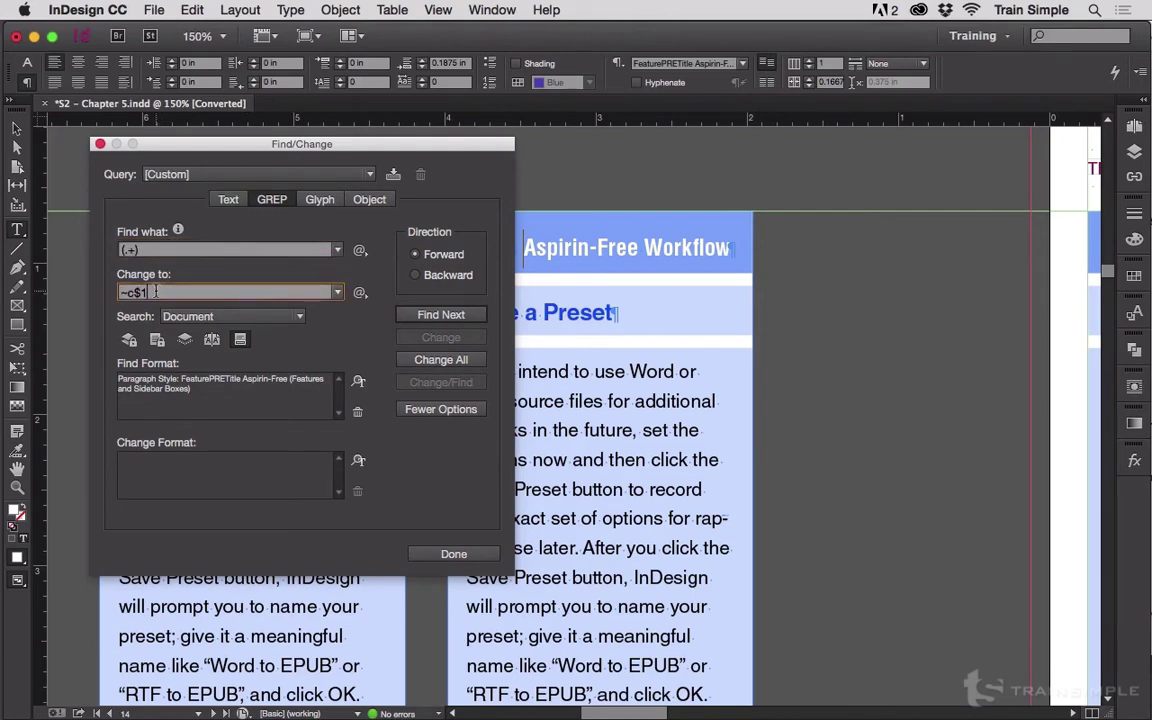
{"action": "double_click", "coordinate": [137, 292]}
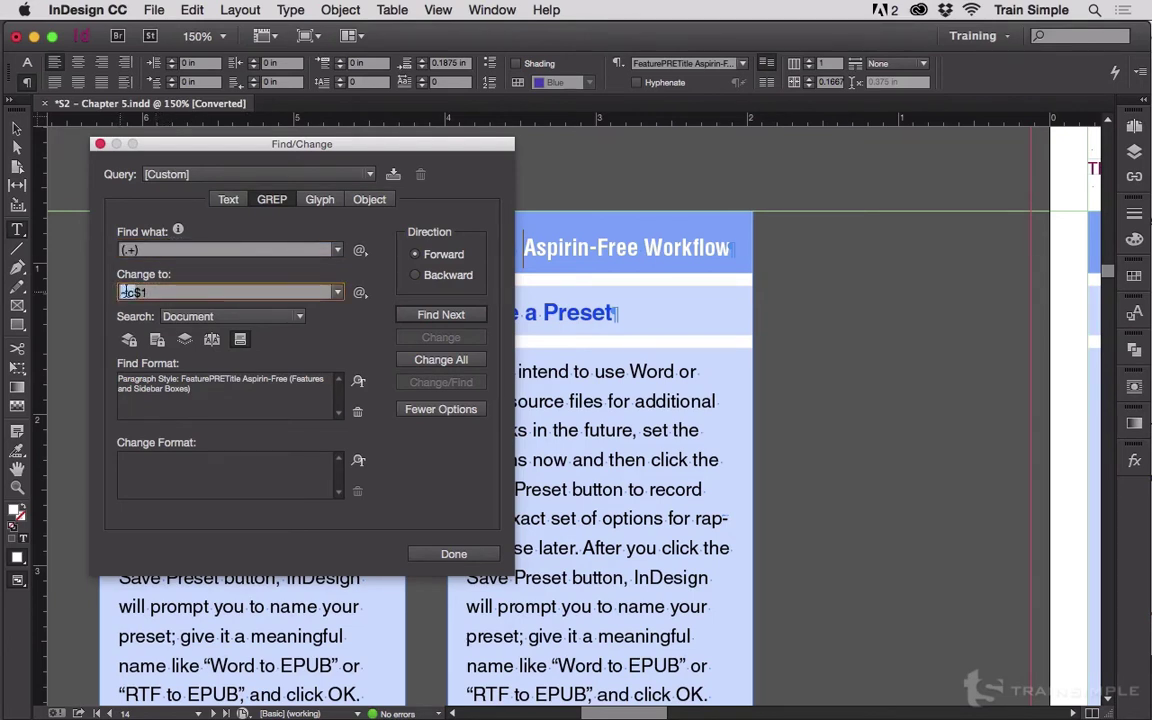